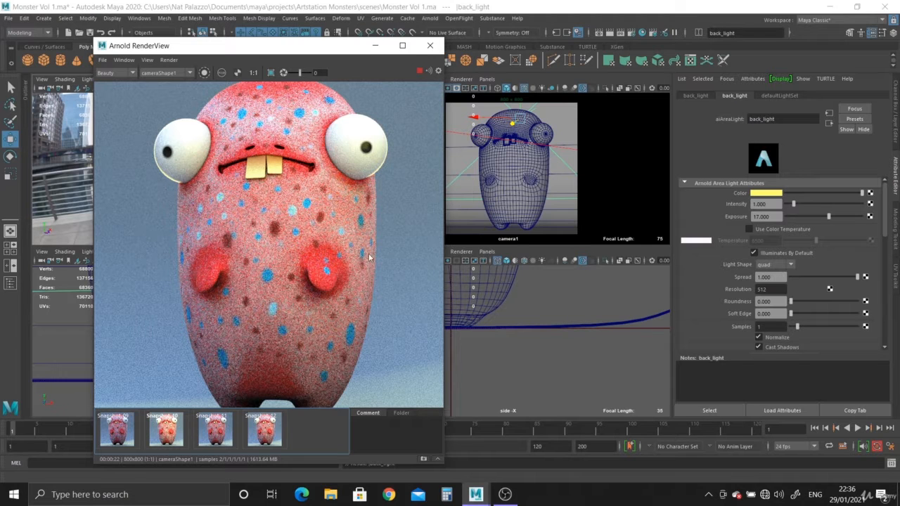
- Select the sky dome light in the perspective view and set its Samples to 5
left_click_drag(328, 49, 622, 65)
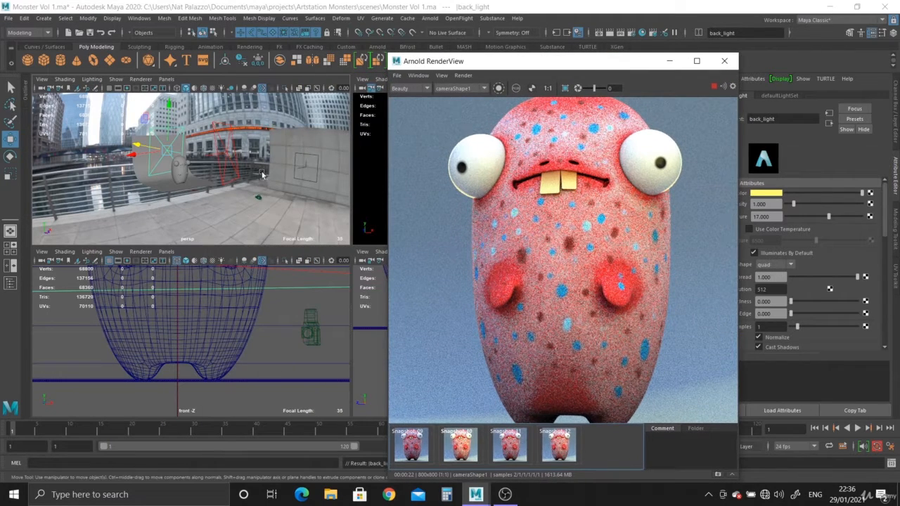
left_click(220, 171)
left_click_drag(220, 171, 218, 135, "alt")
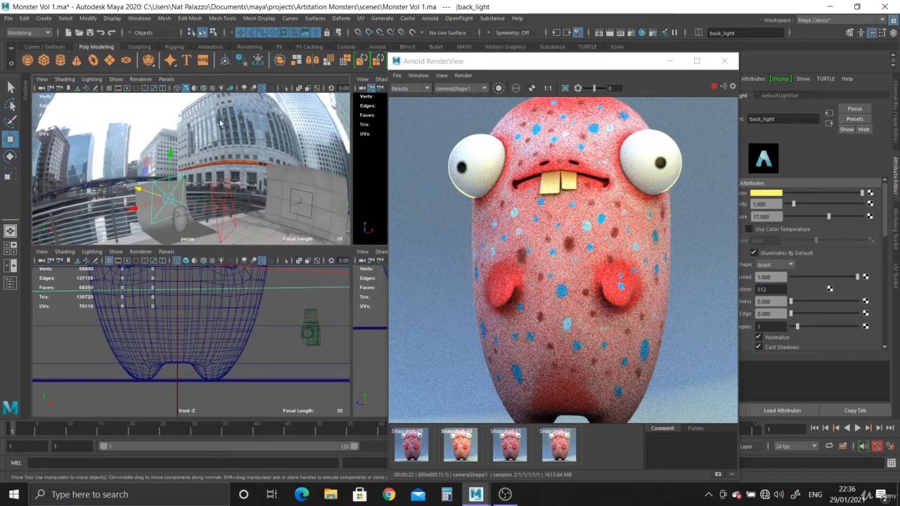
left_click(237, 132)
left_click_drag(522, 55, 232, 41)
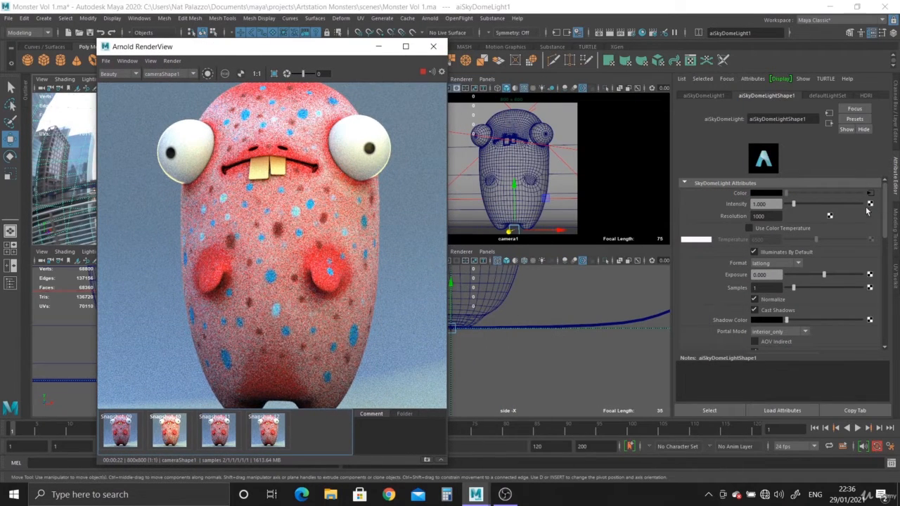
scroll(793, 211, "down", 2)
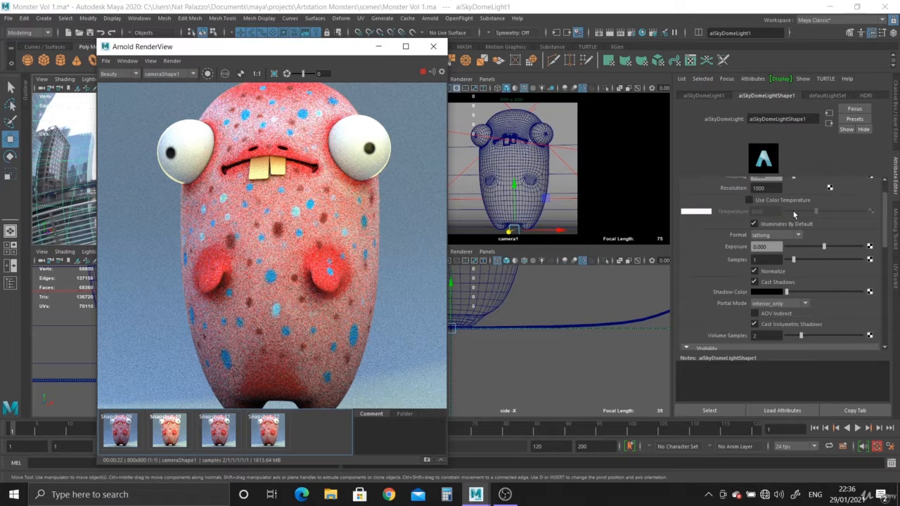
left_click(756, 260)
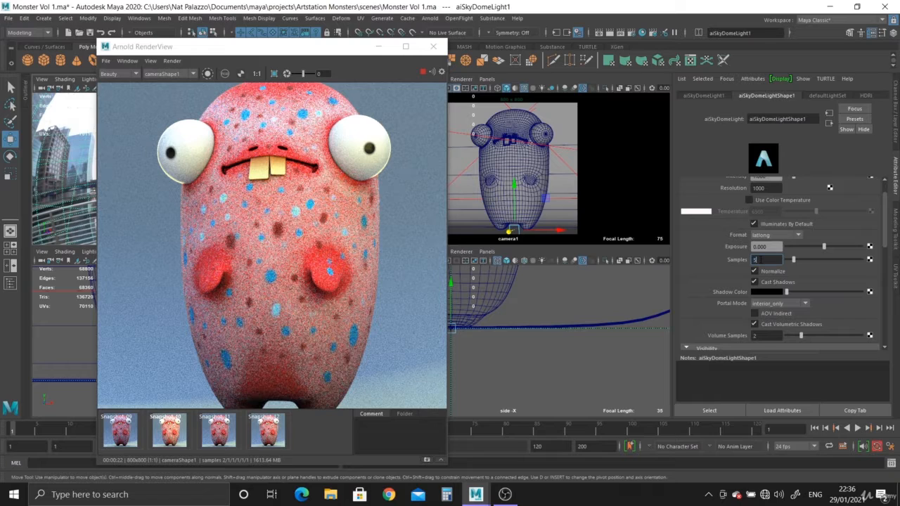
type("5")
key("Return")
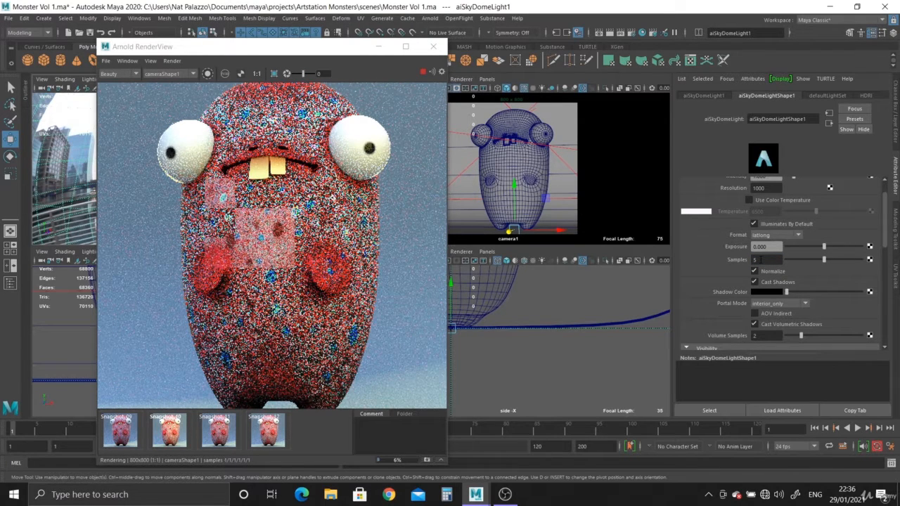
- Compare the whole updated render with the most recent stored snapshot, returning to the live render
scroll(357, 261, "down", 2)
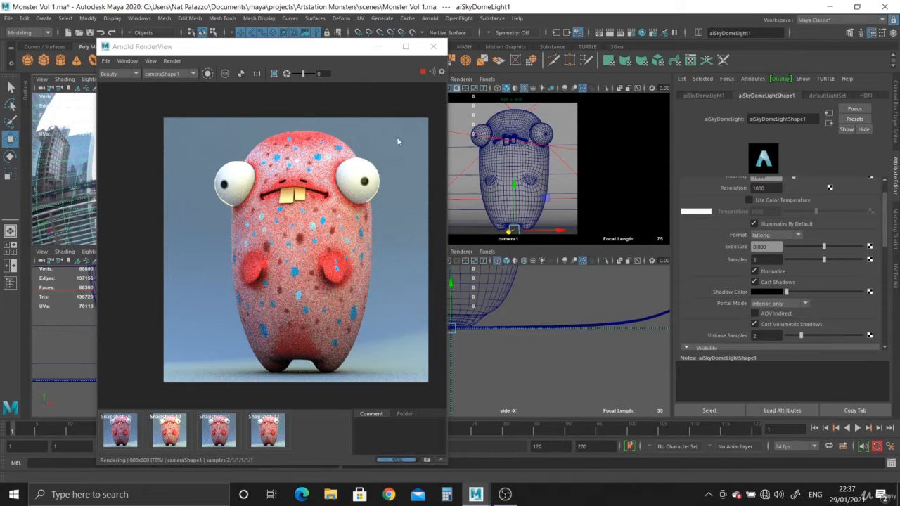
left_click(270, 440)
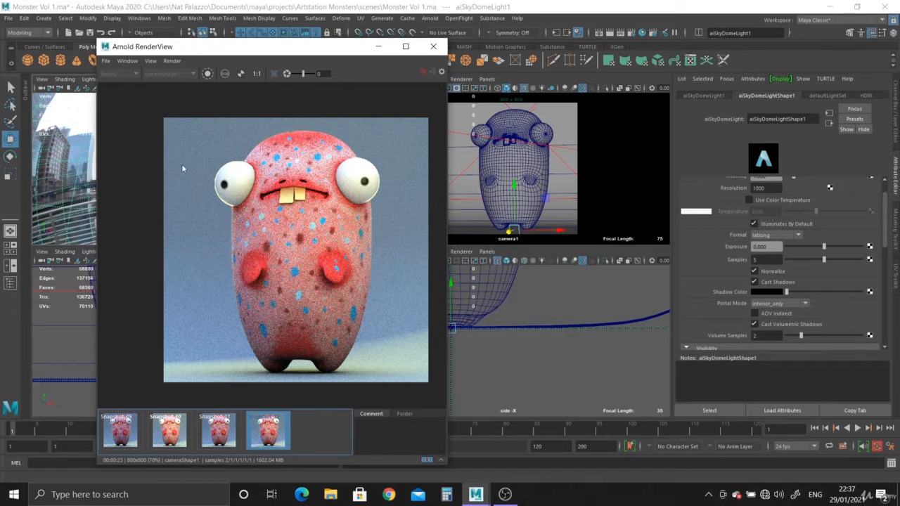
left_click(270, 438)
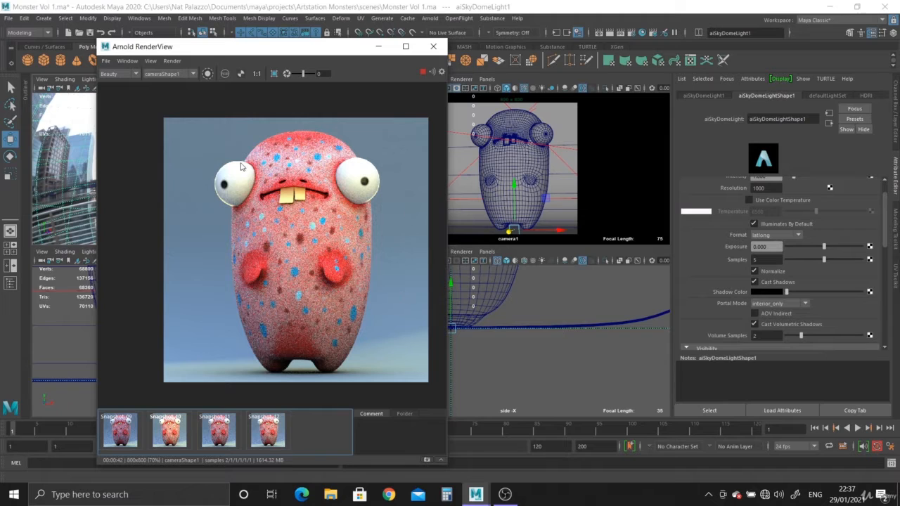
- Limit the Arnold render to a crop region over the monster's left-hand eye and upper body, viewed at 1:1
left_click(275, 73)
left_click_drag(198, 172, 265, 256)
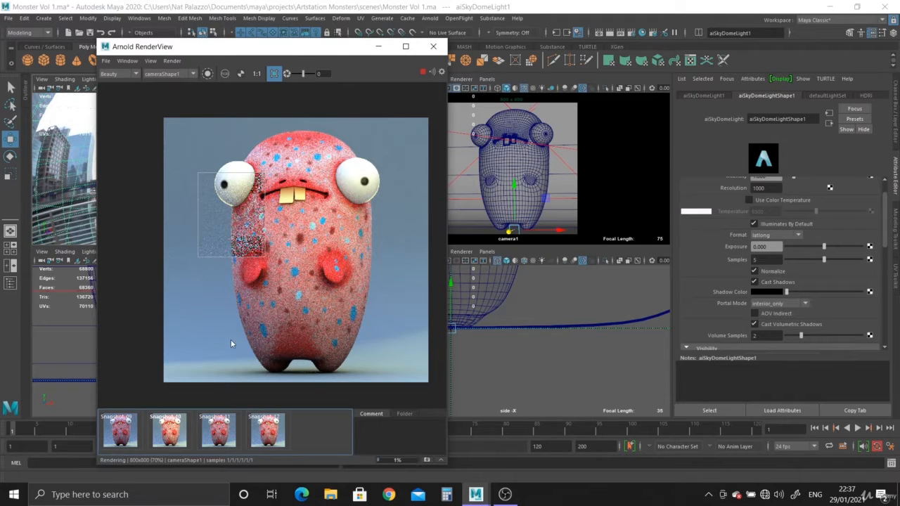
left_click(257, 74)
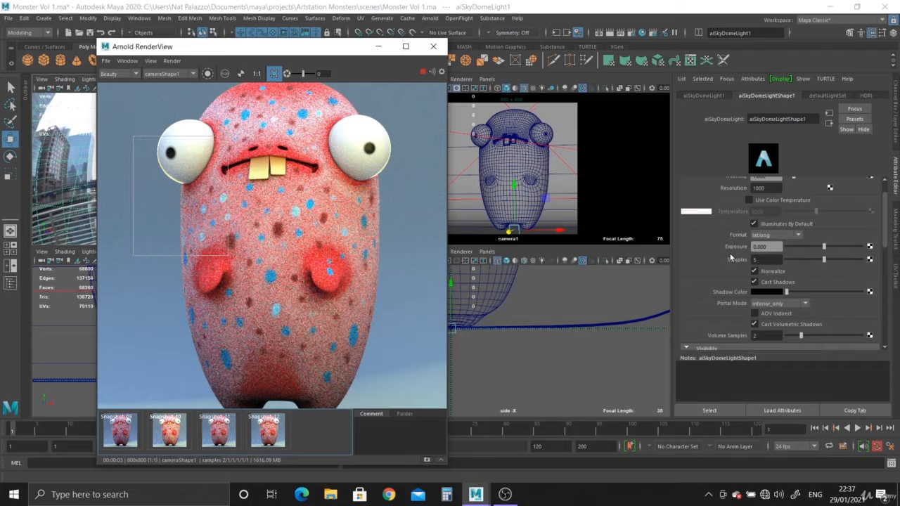
left_click(754, 272)
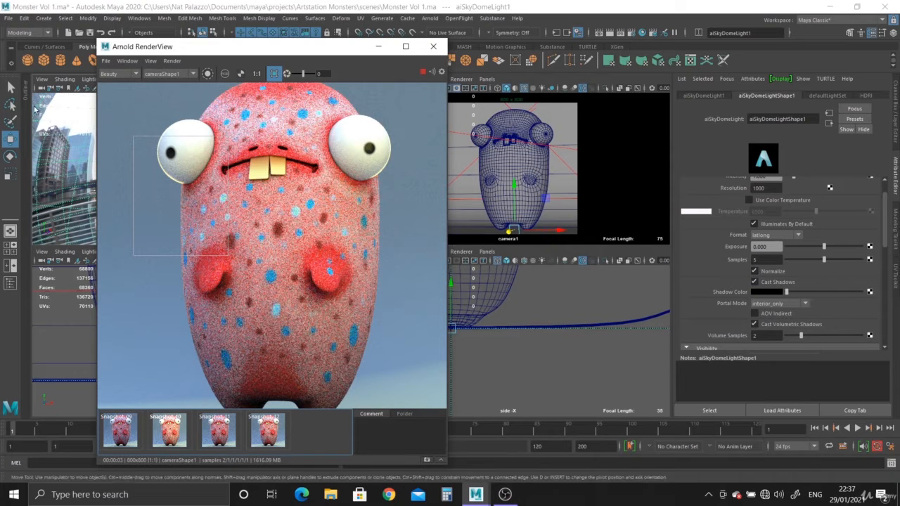
- Select back_light in the Outliner and set its Samples to 5
left_click_drag(170, 49, 258, 51)
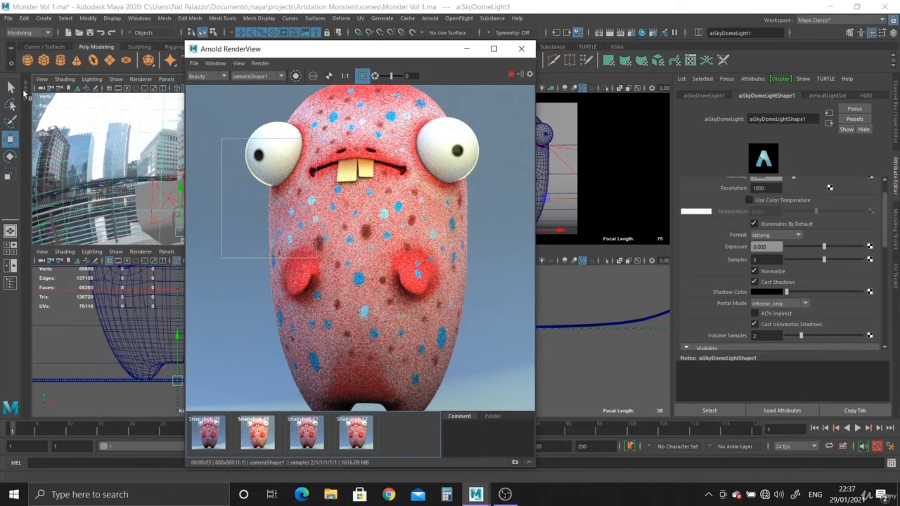
left_click(26, 93)
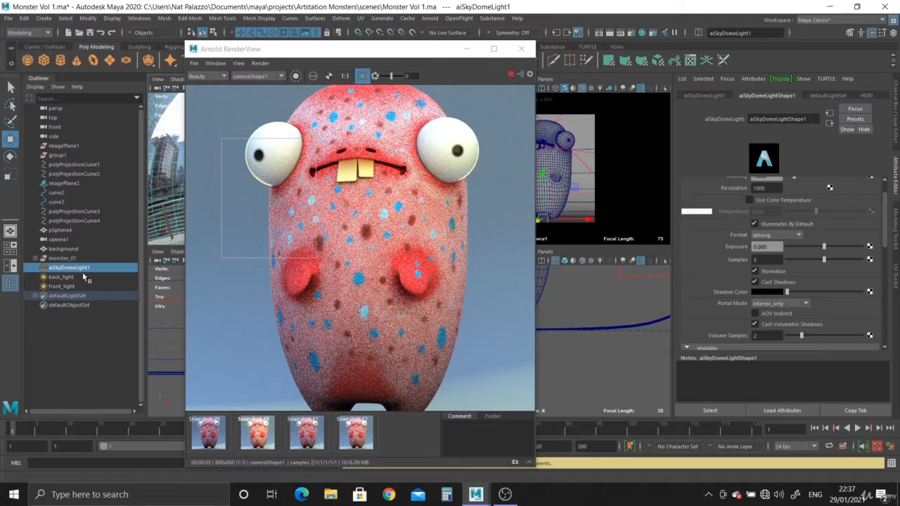
left_click(67, 278)
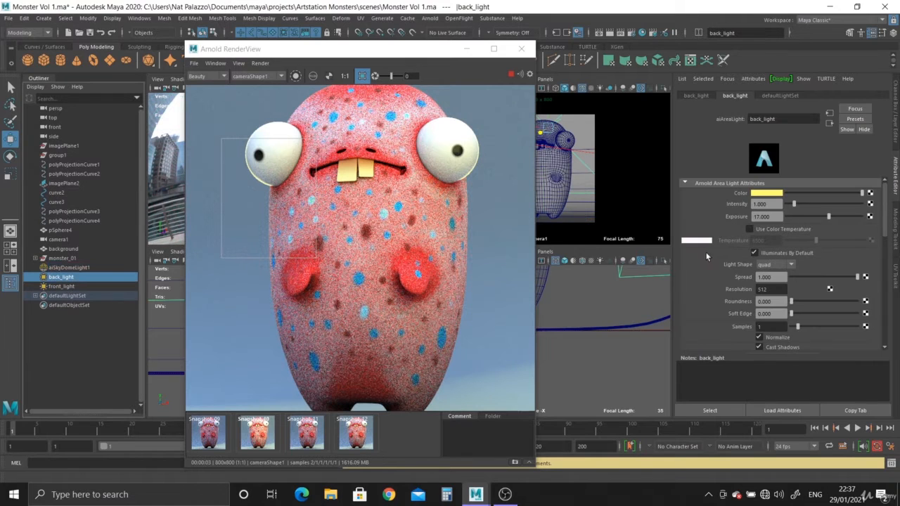
left_click(774, 327)
type("5")
key("Return")
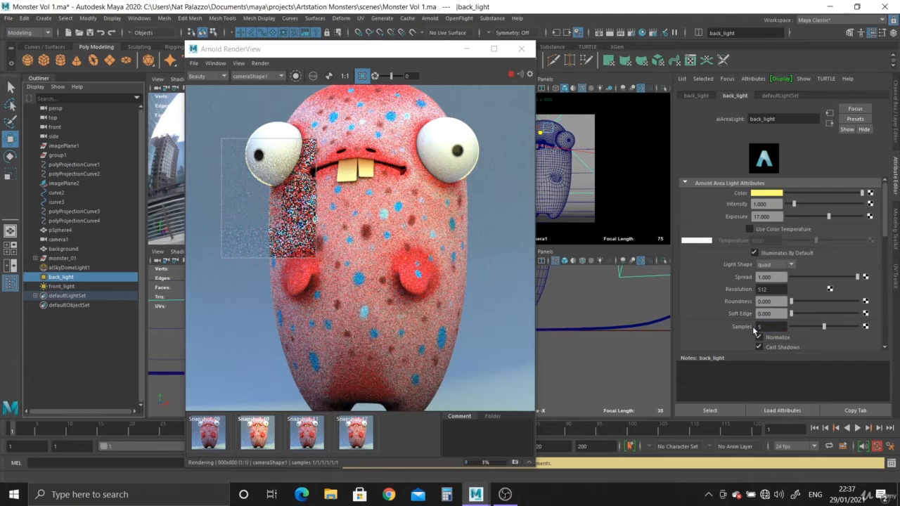
- Select front_light, set its Samples to 5, and collapse the Outliner
left_click(58, 286)
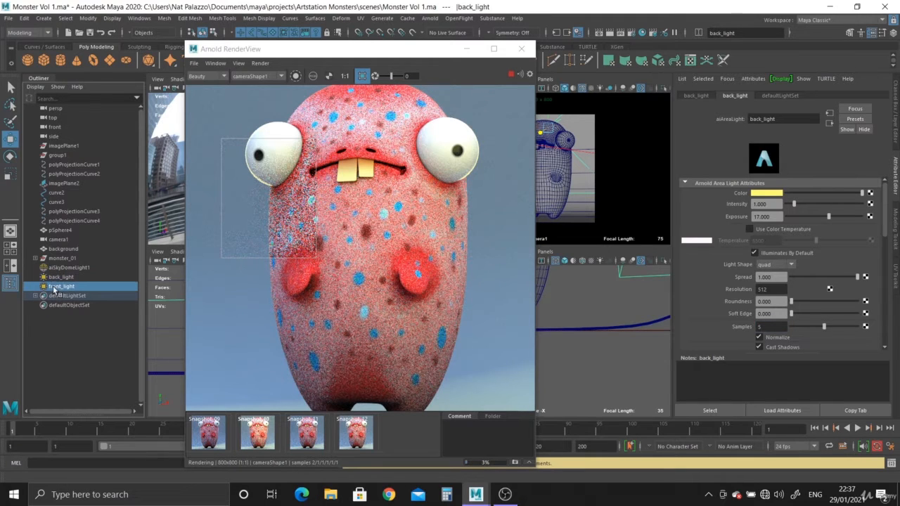
left_click(760, 327)
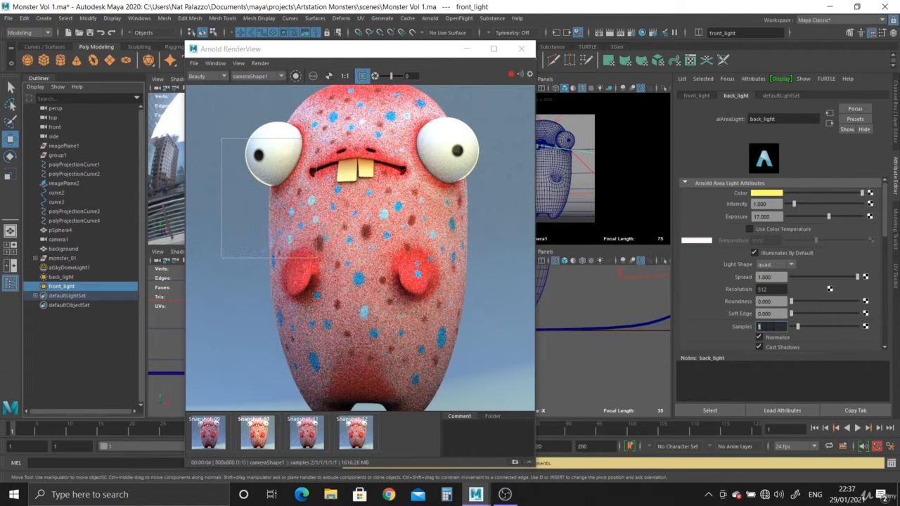
type("5")
key("Return")
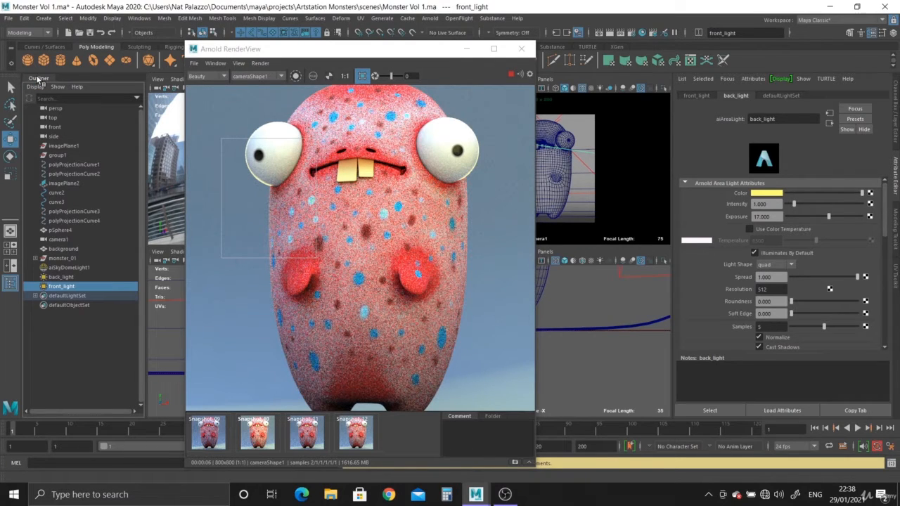
left_click(38, 80)
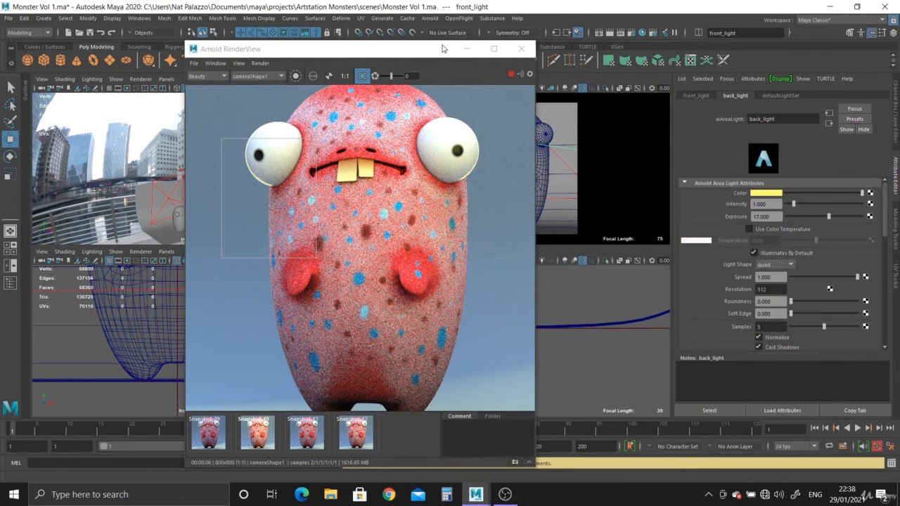
- Open the ambient occlusion node feeding the body material's subsurface color and set its Samples to 7
left_click_drag(439, 52, 348, 54)
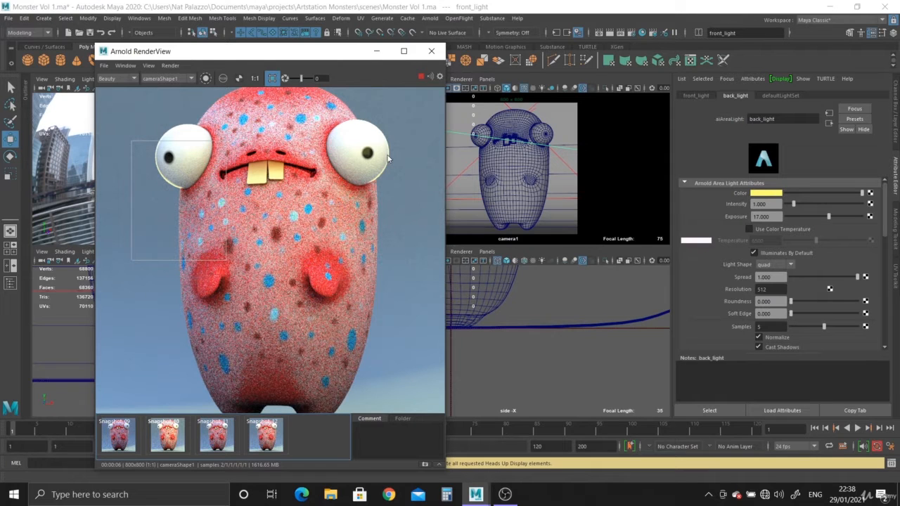
left_click(516, 197)
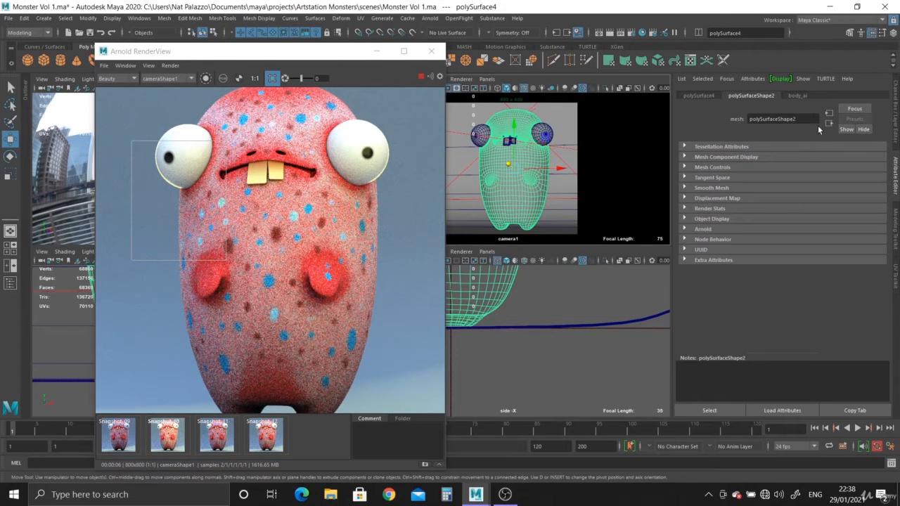
left_click(790, 96)
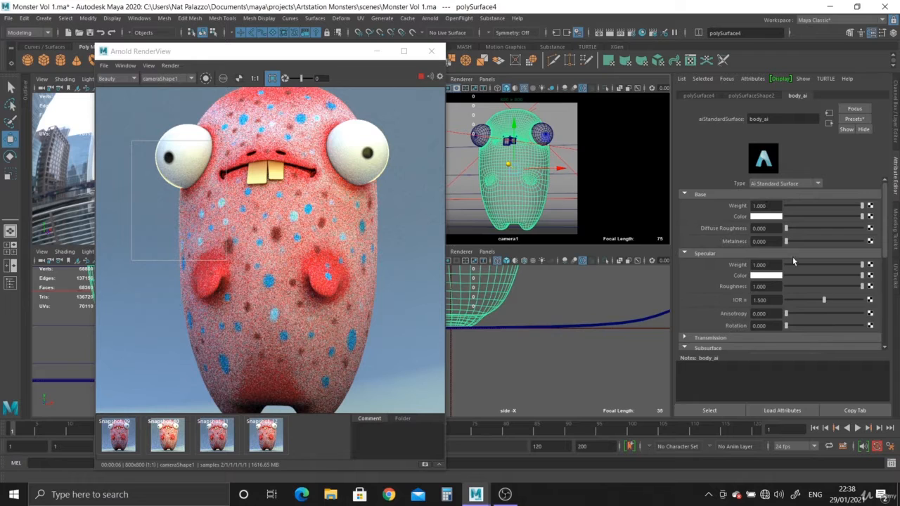
scroll(793, 261, "down", 3)
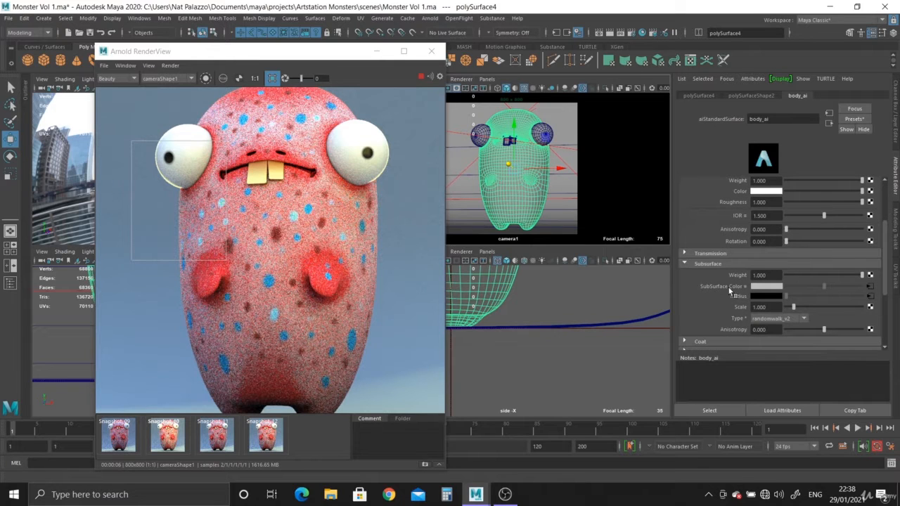
left_click(872, 288)
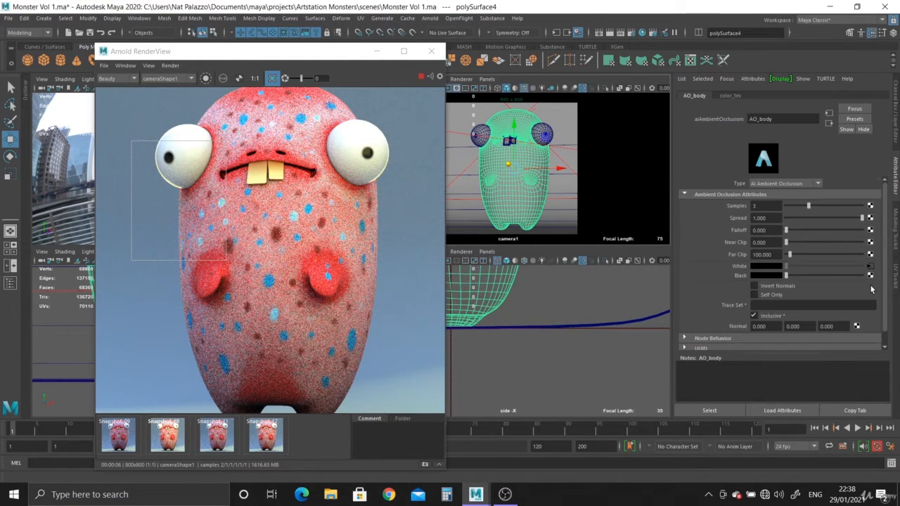
left_click(767, 207)
type("7")
key("Return")
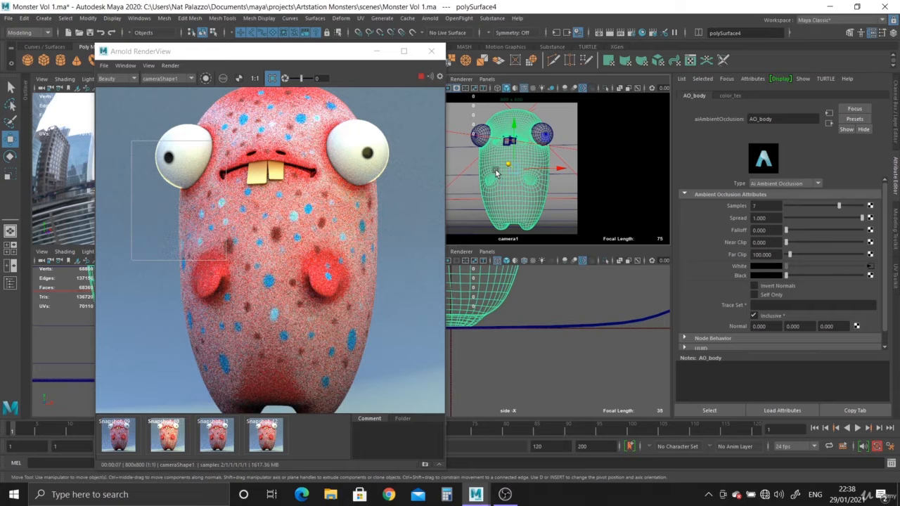
- Select the monster's big tooth and set Samples to 7 on the ambient occlusion node behind its base color
left_click_drag(234, 55, 393, 55)
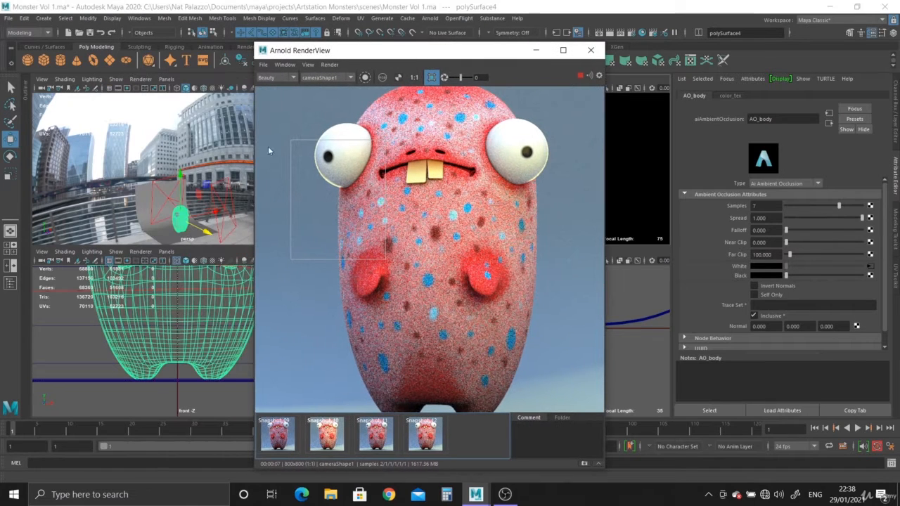
left_click_drag(187, 166, 156, 180, "alt")
right_click_drag(156, 180, 184, 184, "alt")
middle_click_drag(184, 184, 178, 135, "alt")
right_click_drag(178, 135, 223, 231, "alt")
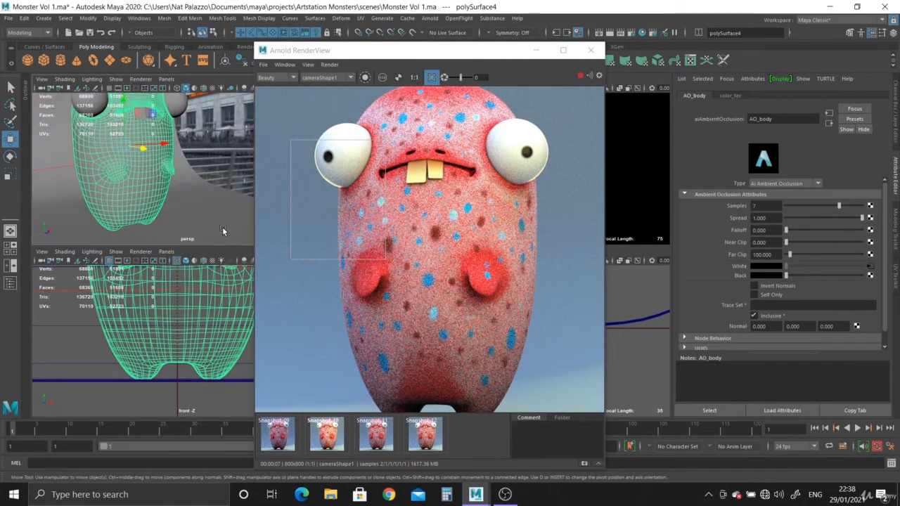
left_click_drag(223, 231, 108, 190, "alt")
right_click_drag(109, 191, 123, 201, "alt")
middle_click_drag(122, 201, 156, 200, "alt")
right_click_drag(155, 200, 165, 203, "alt")
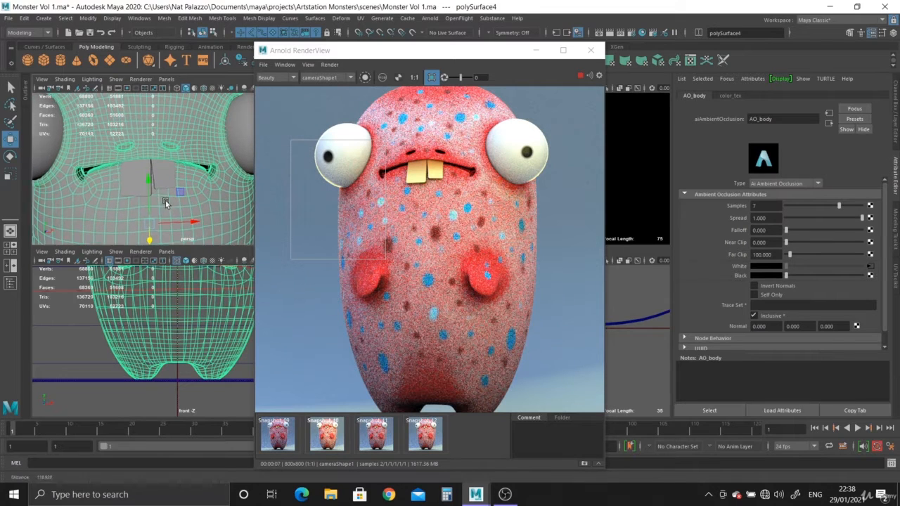
left_click(129, 181)
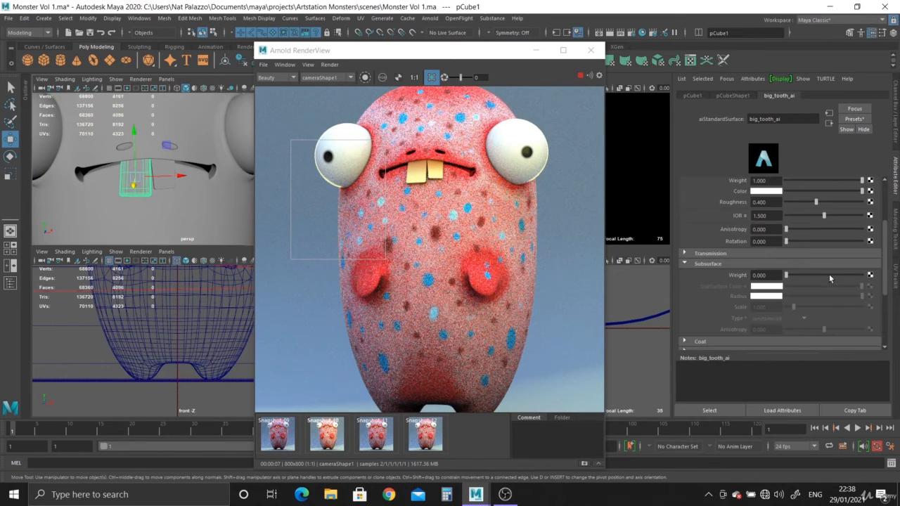
scroll(845, 225, "up", 3)
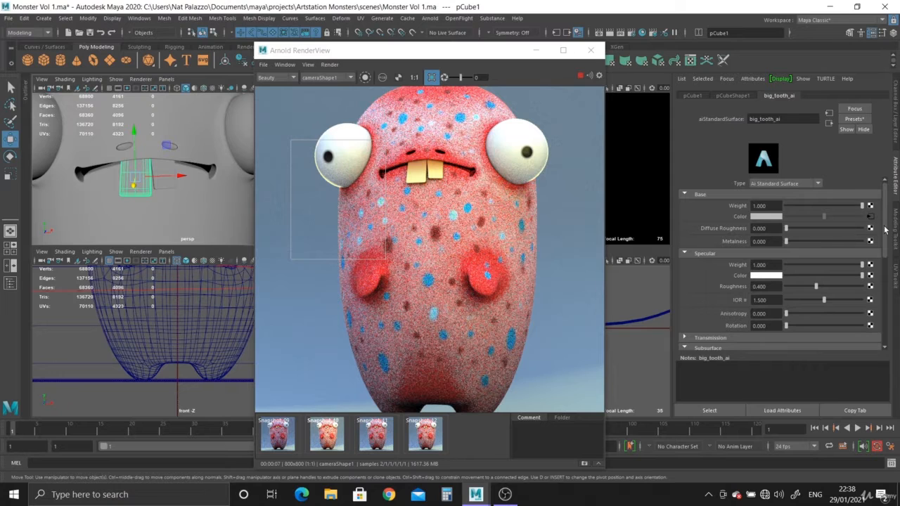
left_click(870, 216)
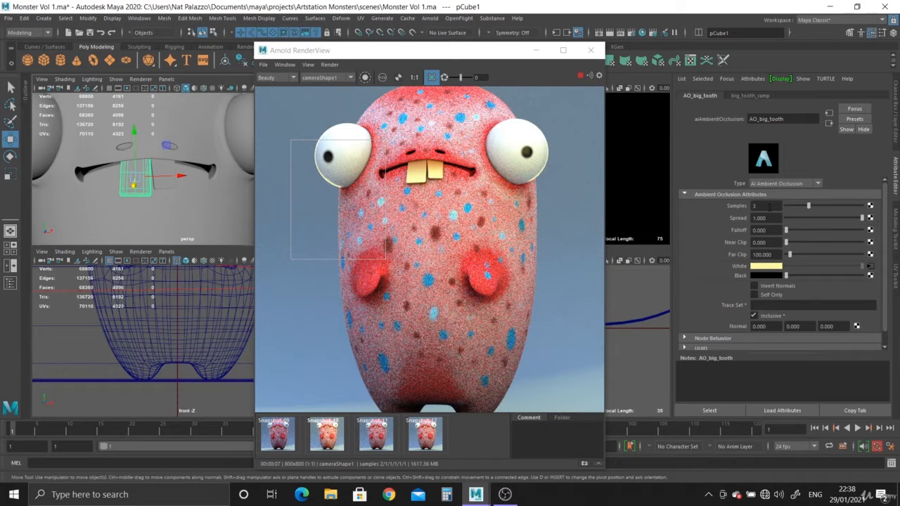
double_click(766, 206)
type("7")
key("Return")
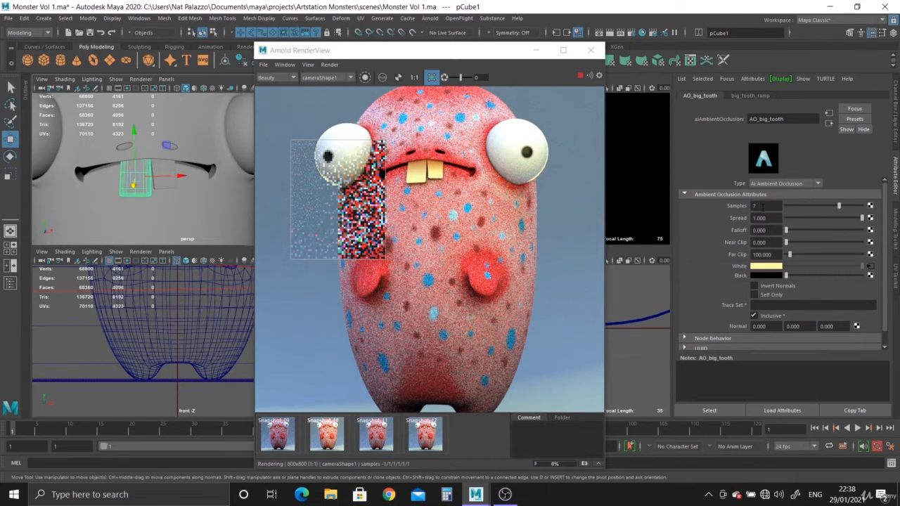
- Check the ambient occlusion settings behind the smaller tooth's base color
left_click(164, 175)
left_click(871, 216)
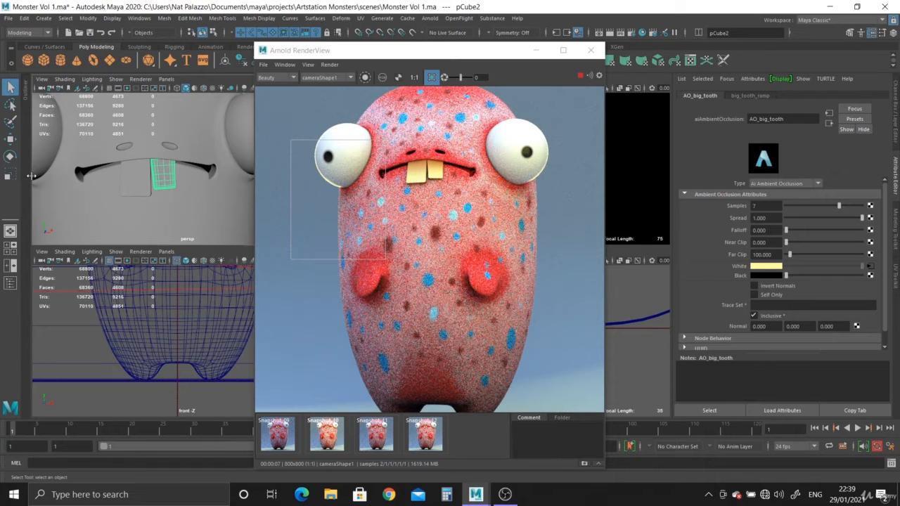
- Select the monster's right eye and set Samples to 7 on the ambient occlusion node behind its base color
left_click(49, 147)
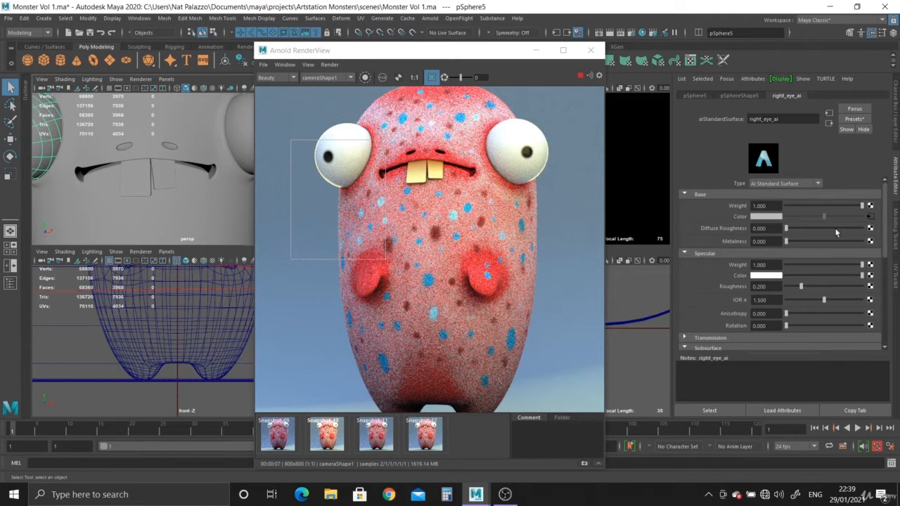
left_click(870, 216)
left_click(758, 206)
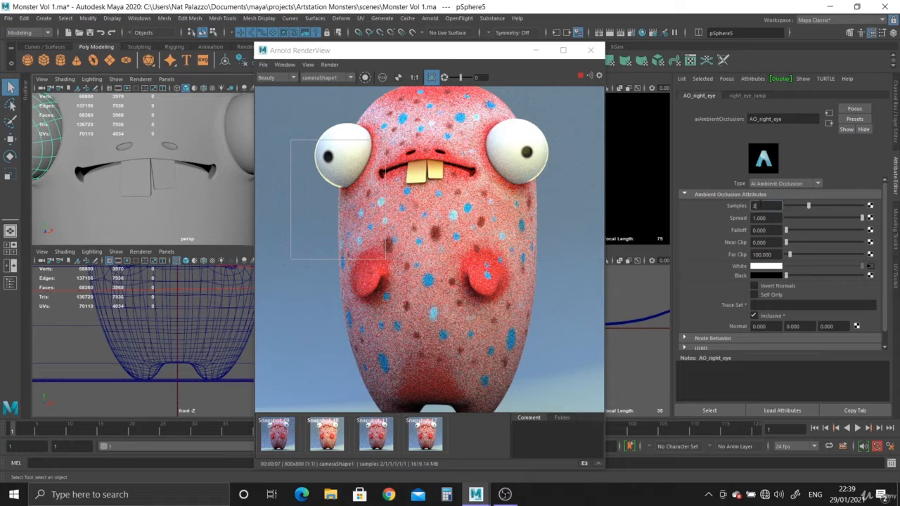
type("7")
key("Return")
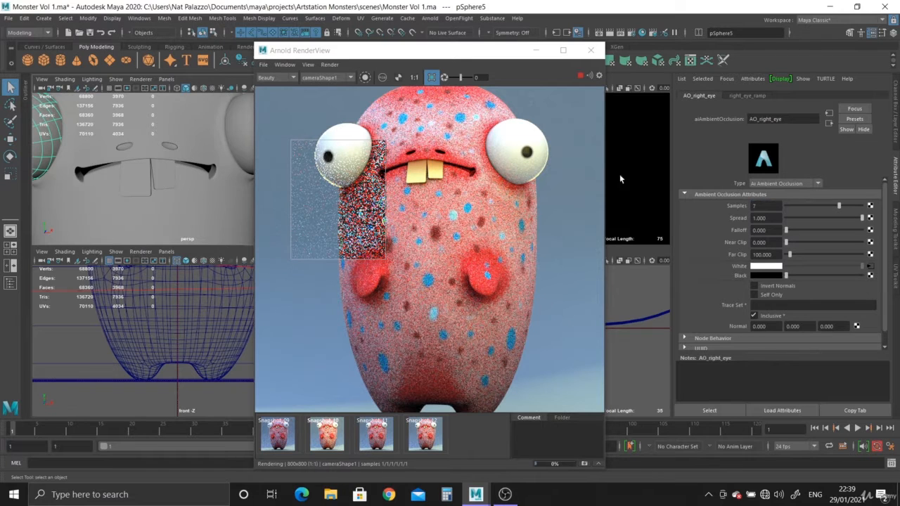
- Select the monster's left eye and set Samples to 7 on the ambient occlusion node behind its base color
left_click(237, 123)
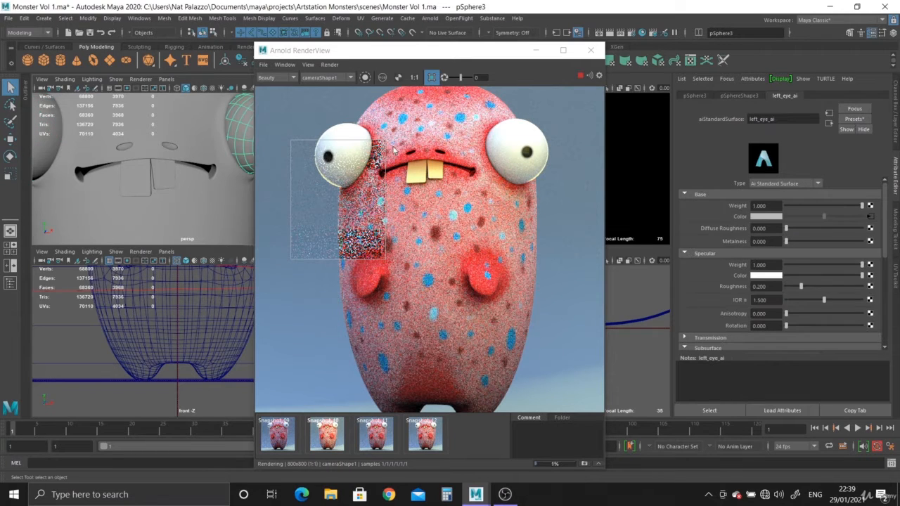
left_click(870, 217)
left_click(761, 206)
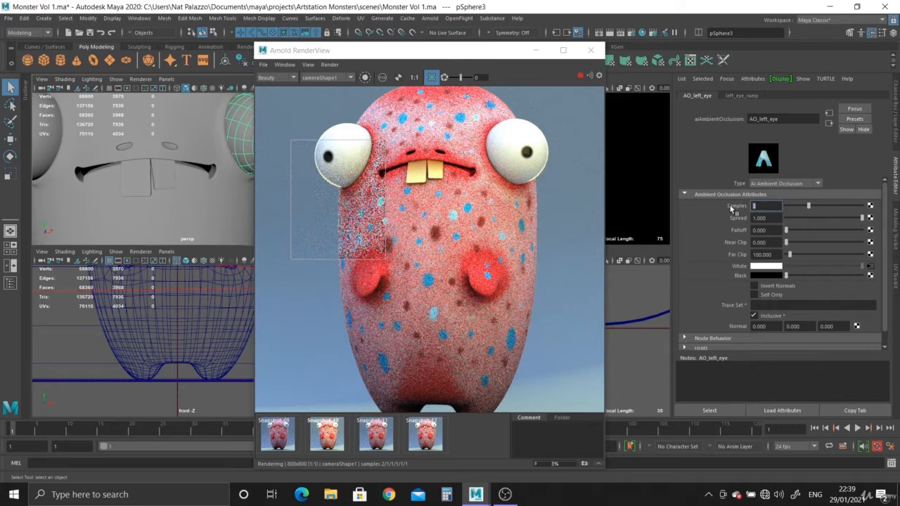
type("7")
key("Return")
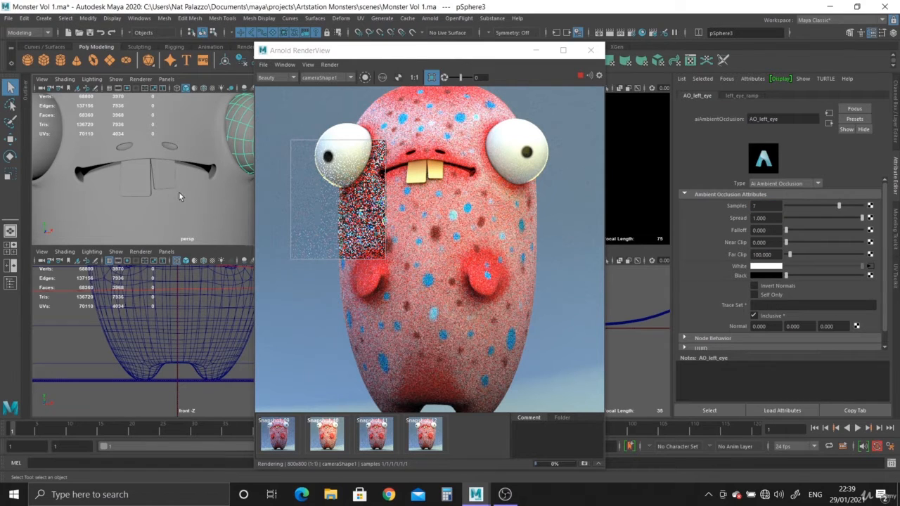
- Select the curved background and set Samples to 7 on the ambient occlusion node feeding its base color
right_click_drag(180, 194, 90, 205, "alt")
left_click(109, 216)
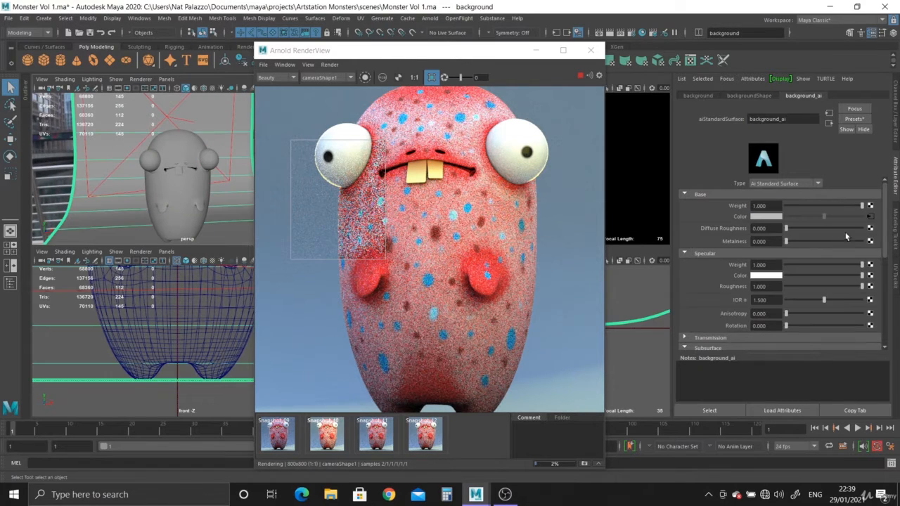
left_click(870, 217)
left_click(754, 205)
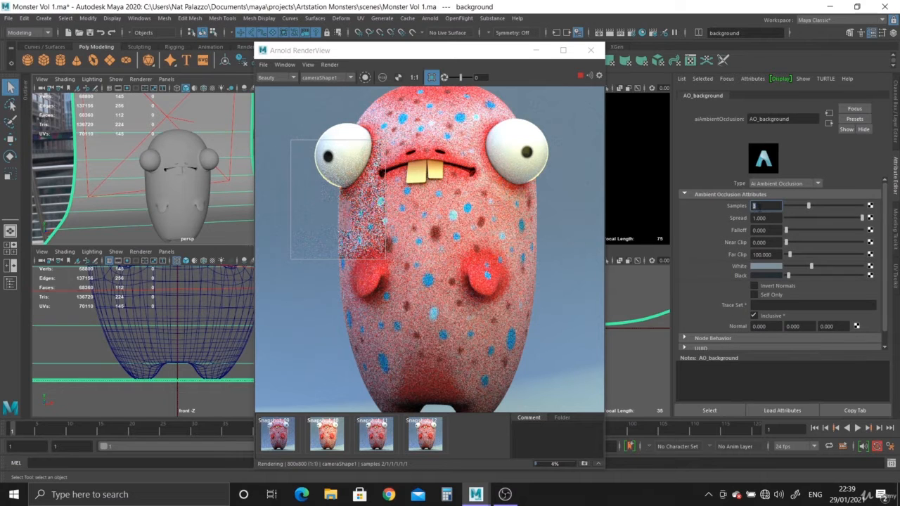
type("7")
key("Return")
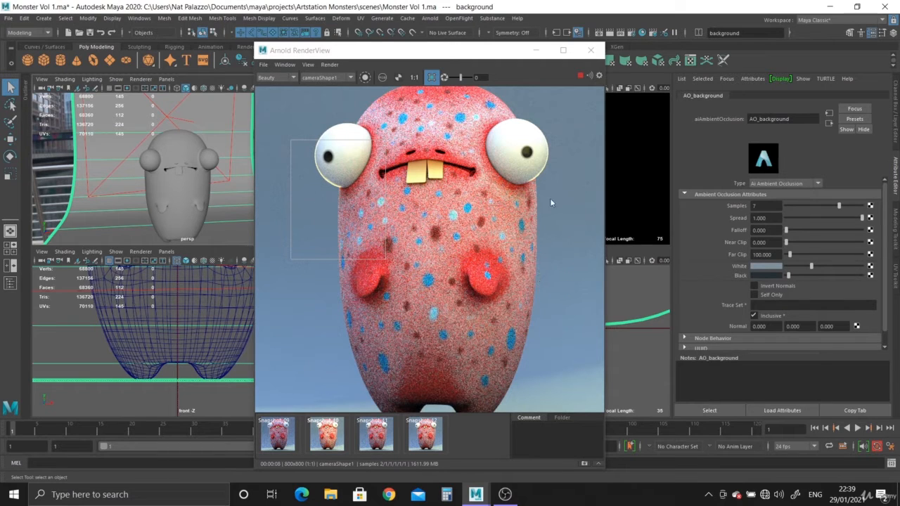
- Open the Arnold sampling settings in Render Settings and set Camera (AA) to 5 and Diffuse, Specular and SSS to 2
left_click(632, 33)
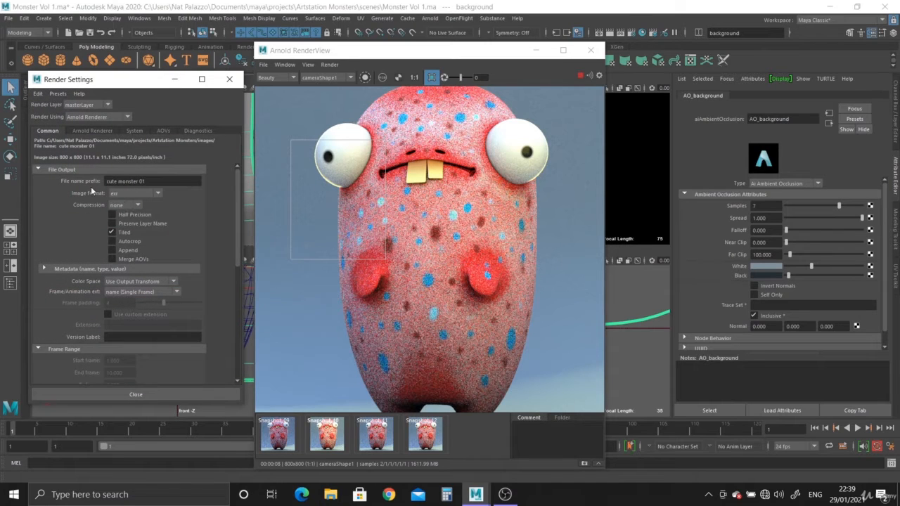
left_click(88, 131)
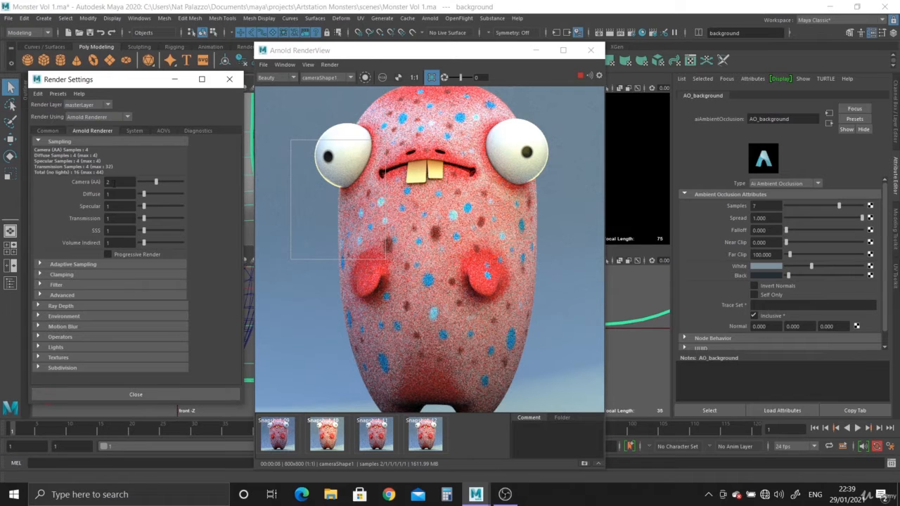
left_click(108, 182)
type("5")
key("Return")
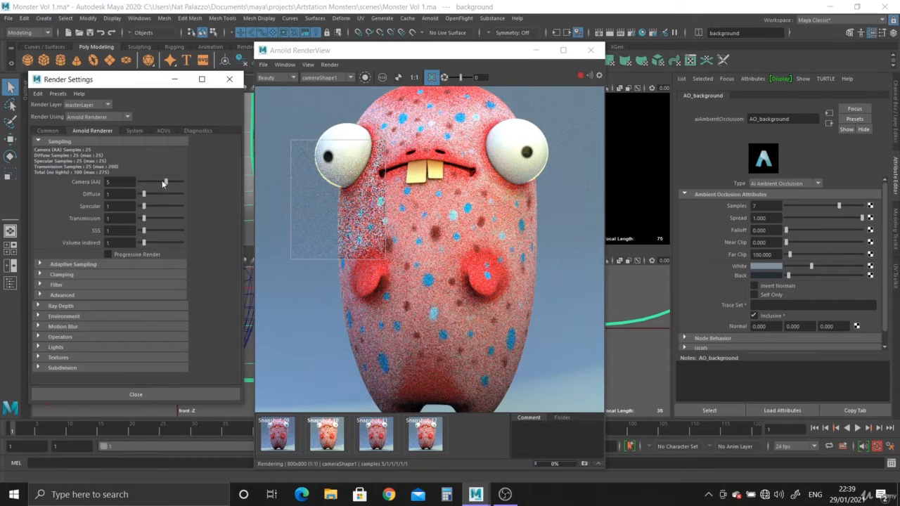
left_click_drag(143, 195, 143, 221)
left_click_drag(144, 231, 149, 232)
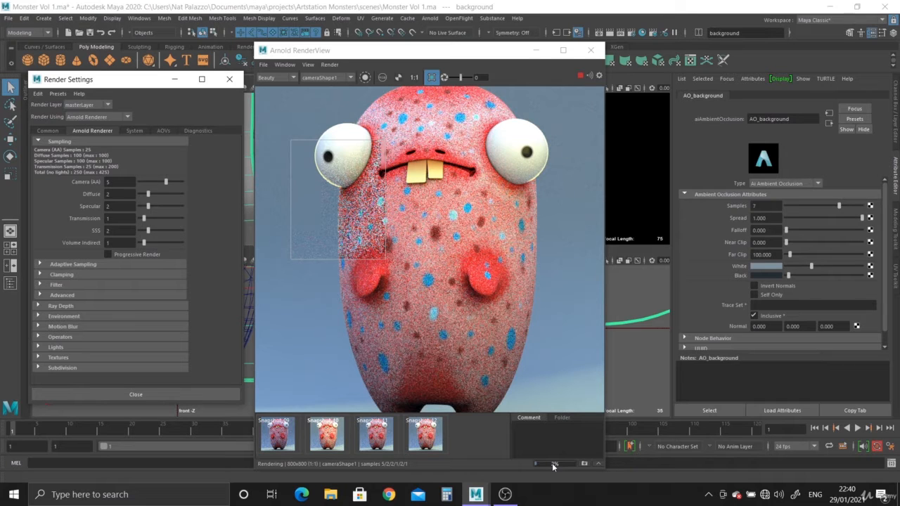
- Close the Arnold RenderView and set the sampling values to Camera (AA) 6, Diffuse 4, Specular 4 and SSS 5
left_click(591, 50)
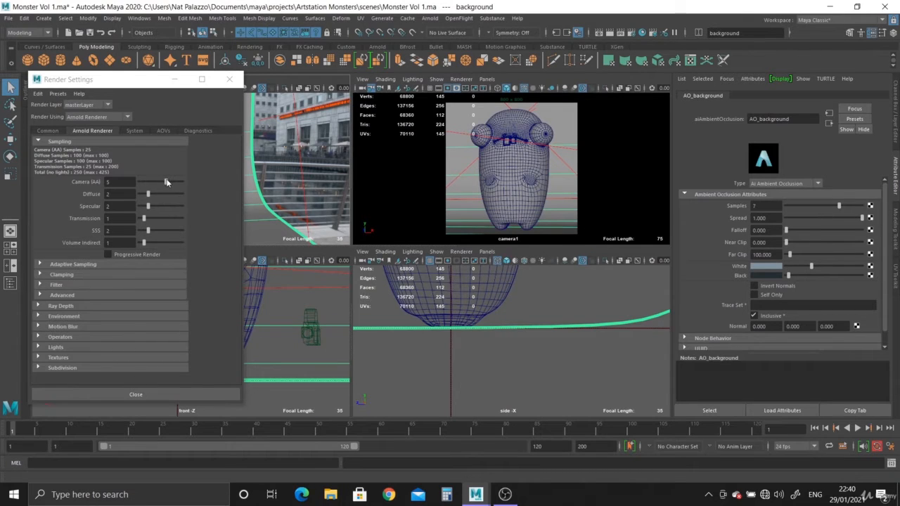
left_click_drag(167, 183, 156, 196)
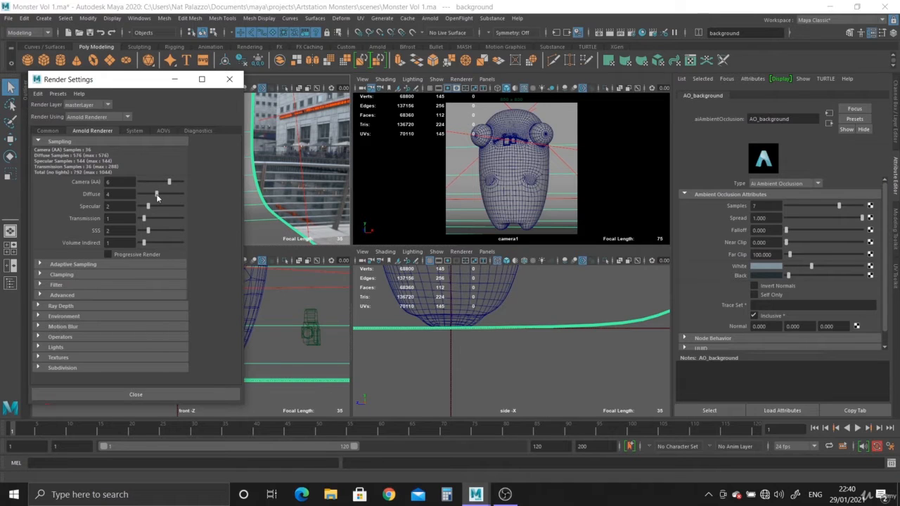
left_click_drag(148, 207, 163, 234)
- Set the Ray Depth Diffuse and Specular to 2, and raise the Diffuse and Specular sampling values to 5
left_click(76, 305)
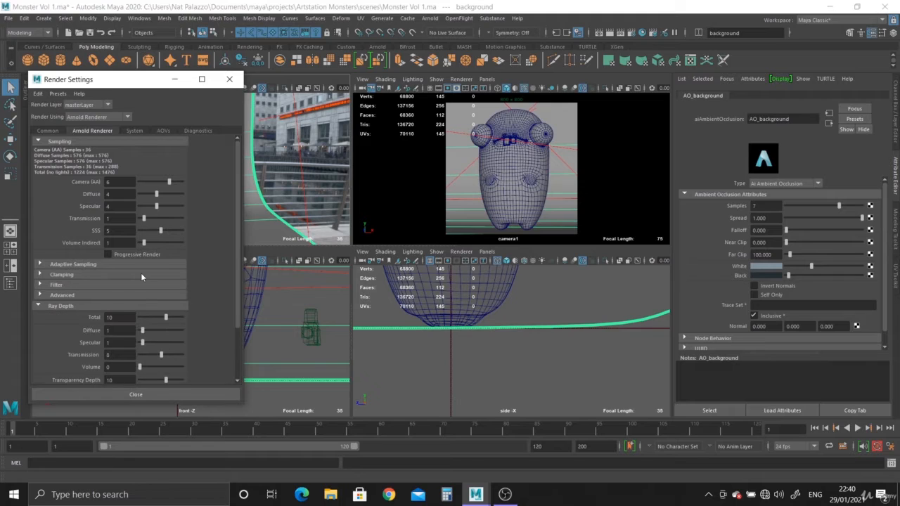
scroll(151, 272, "down", 2)
left_click_drag(144, 301, 149, 301)
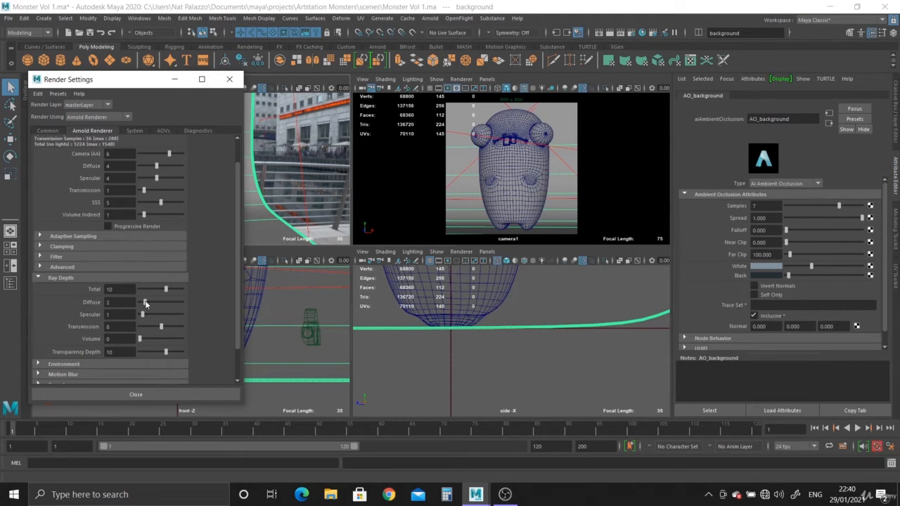
left_click_drag(144, 316, 146, 315)
scroll(176, 237, "up", 1)
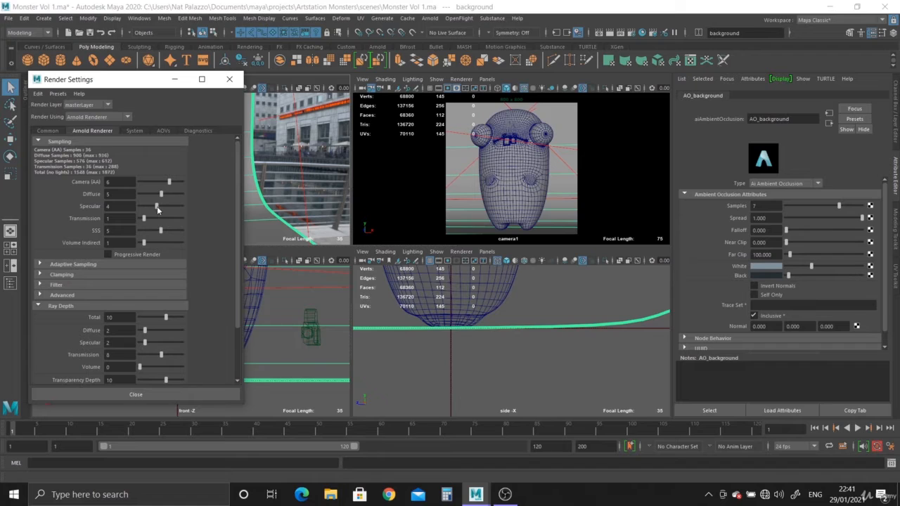
left_click_drag(156, 206, 161, 206)
- Review the common output settings and set the image size preset to 2k_Square
left_click(52, 131)
scroll(185, 224, "down", 1)
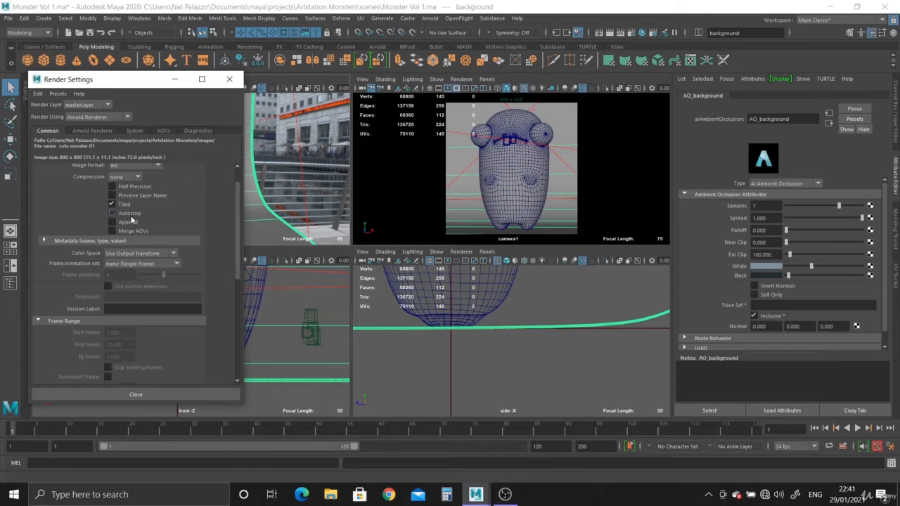
scroll(131, 217, "up", 1)
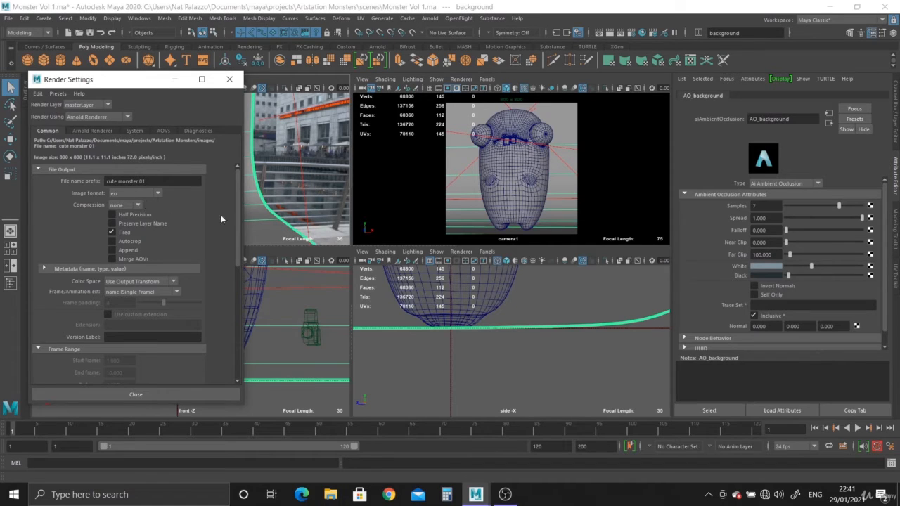
scroll(180, 236, "down", 7)
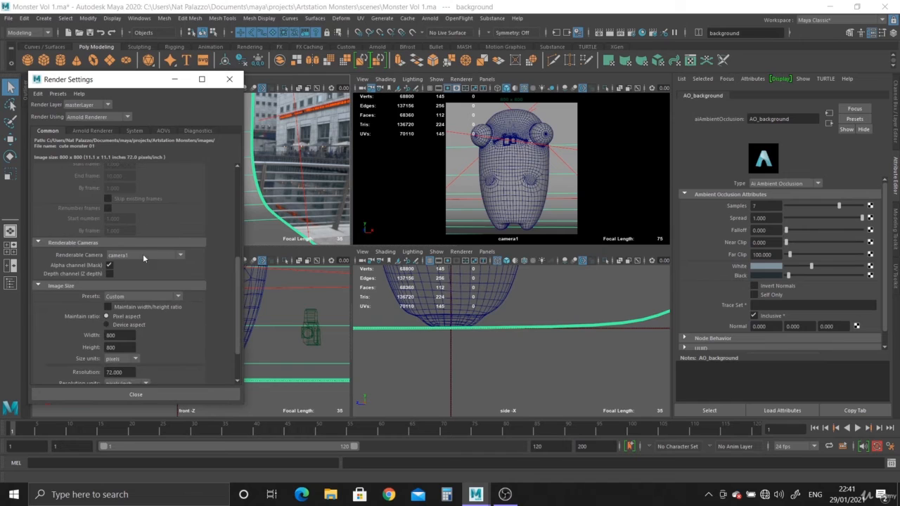
scroll(157, 261, "down", 2)
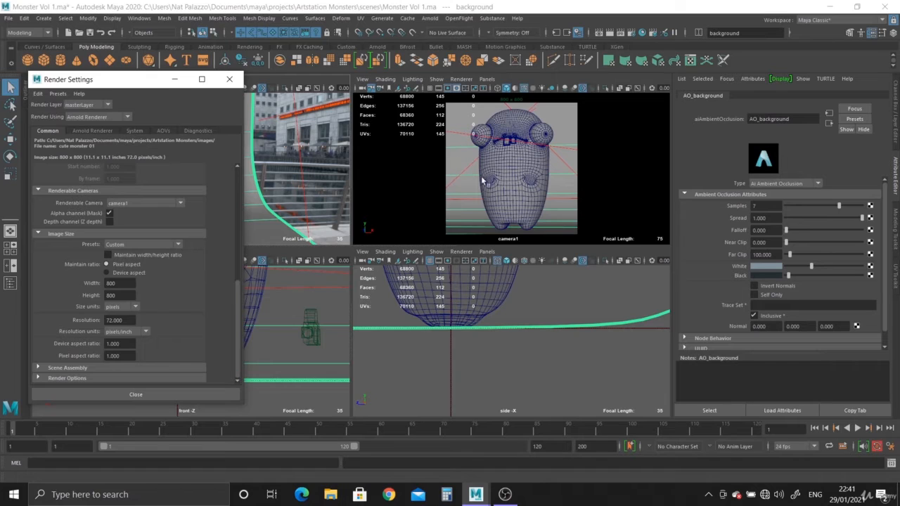
left_click(138, 246)
left_click(141, 292)
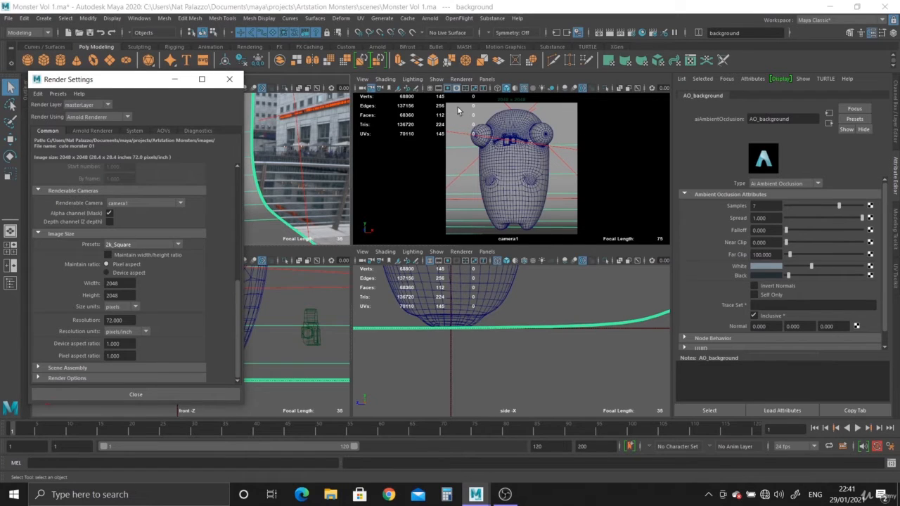
- Set the Camera (AA) samples to 7, close Render Settings and save the scene
left_click(92, 131)
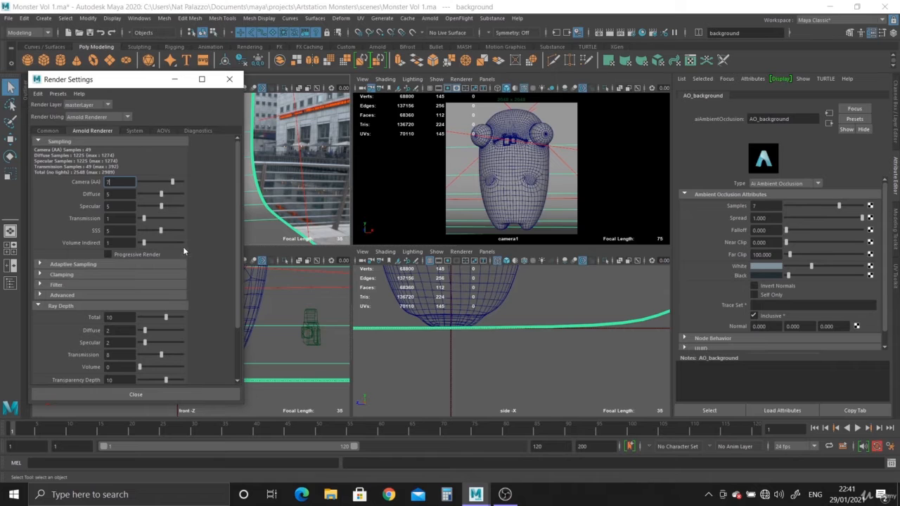
left_click(223, 395)
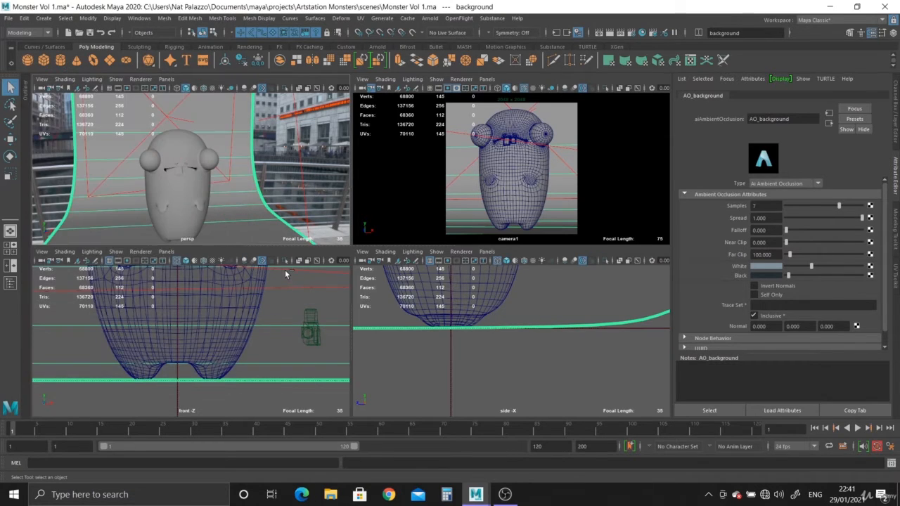
key("ctrl+s")
- Maximize the camera1 view and delete imagePlane1, group1, curve2, curve3 and polyProjectionCurve1 through polyProjectionCurve4 from the Outliner
left_click(598, 92)
key("space")
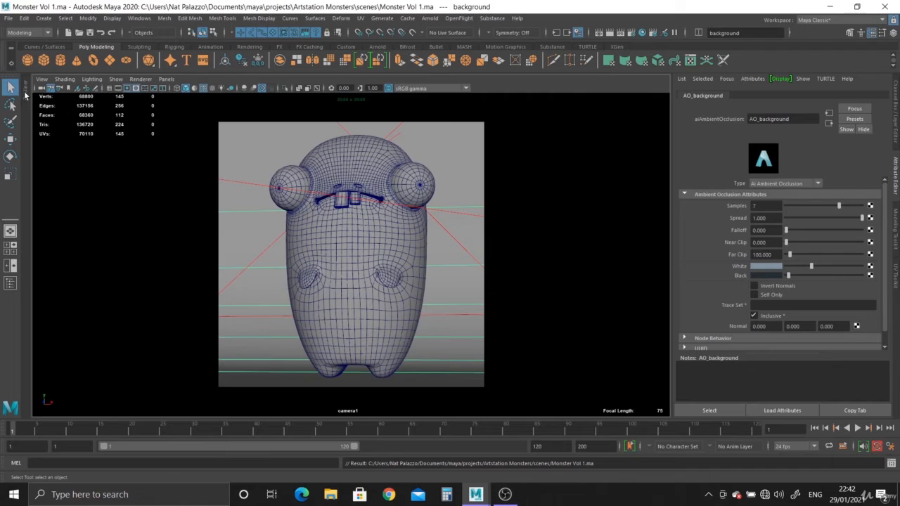
left_click(10, 283)
left_click(62, 146)
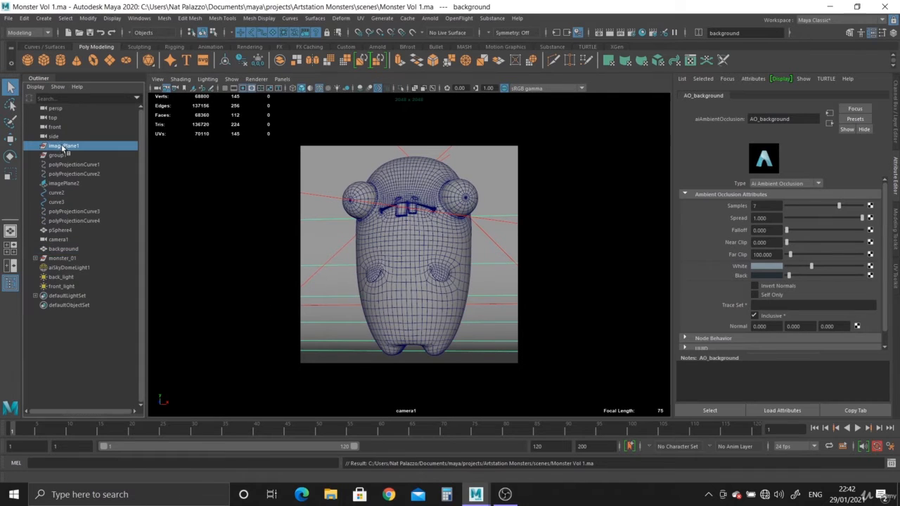
left_click_drag(62, 147, 71, 177)
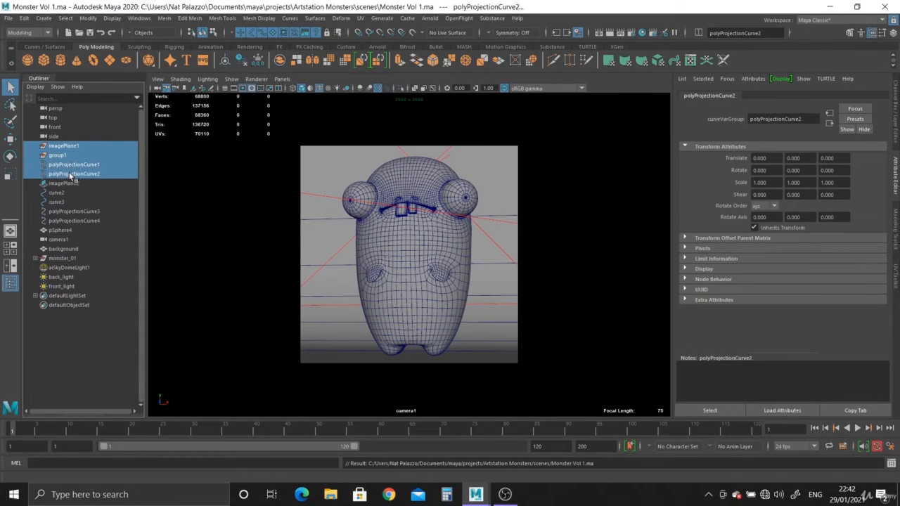
left_click(62, 192, "ctrl")
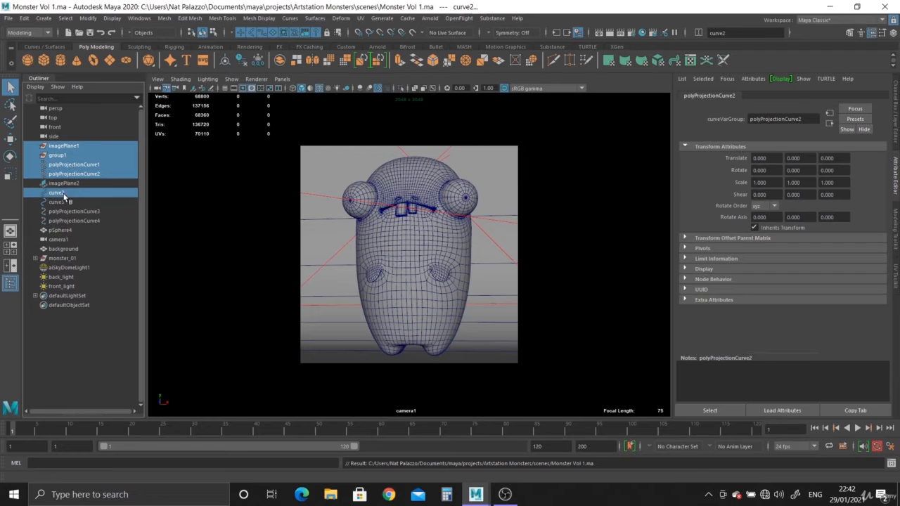
left_click(62, 202, "ctrl")
left_click(62, 212, "ctrl")
left_click(71, 220, "ctrl")
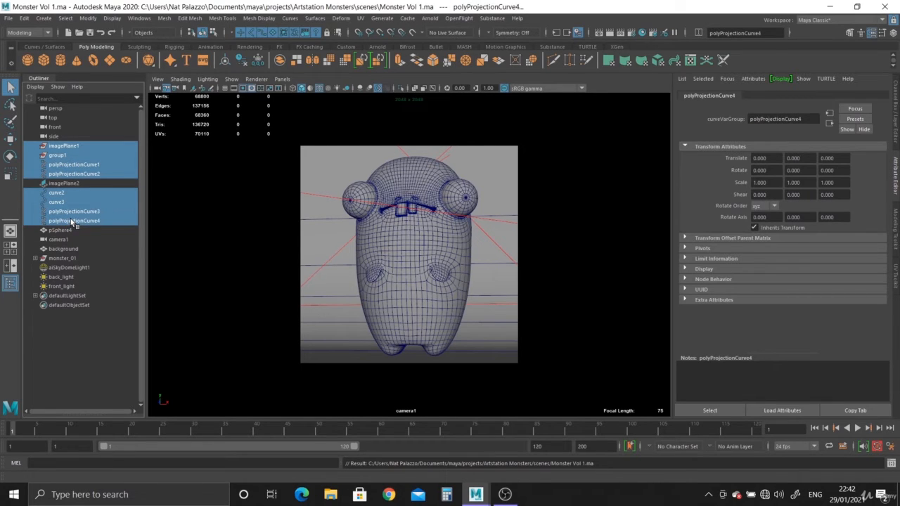
key("Delete")
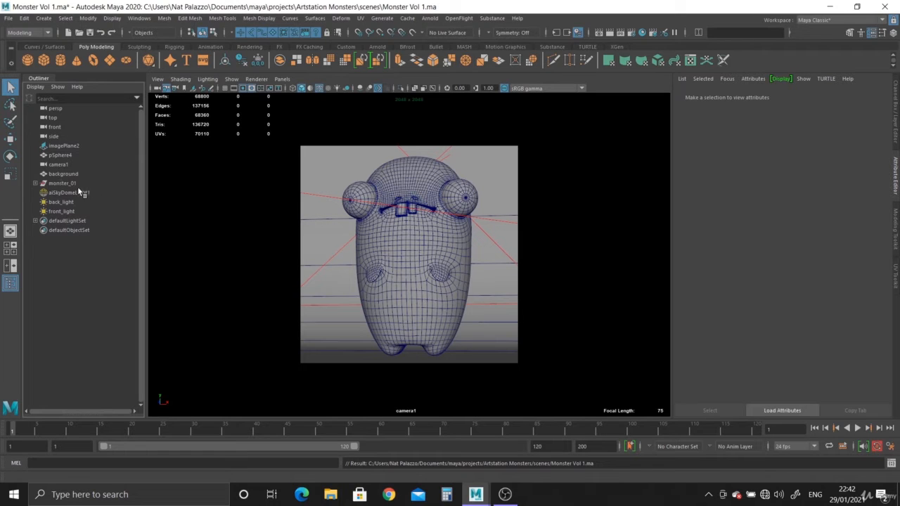
- Check which objects the monster_01 group contains
left_click(69, 184)
left_click(35, 184)
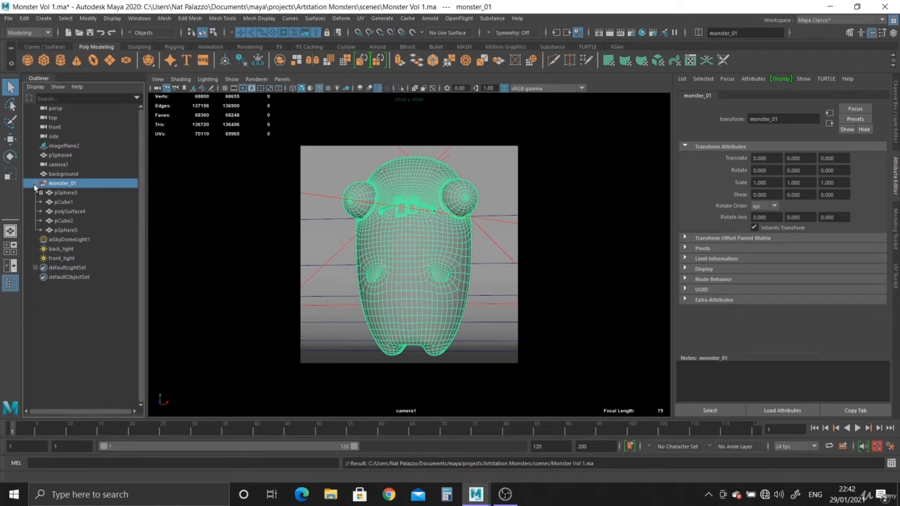
left_click(35, 184)
- Show the make_live_geo_lyr layer and delete the leftover pSphere4 half-body mesh
left_click(59, 156)
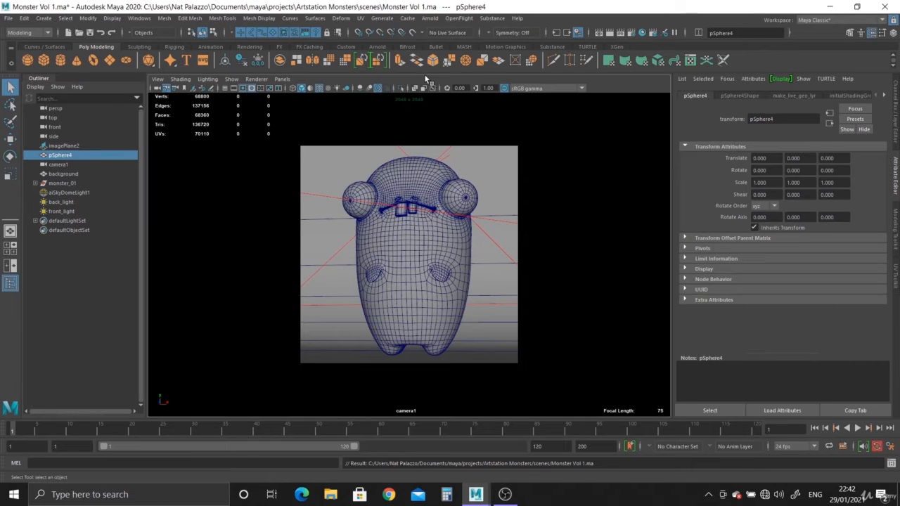
key("space")
key("space")
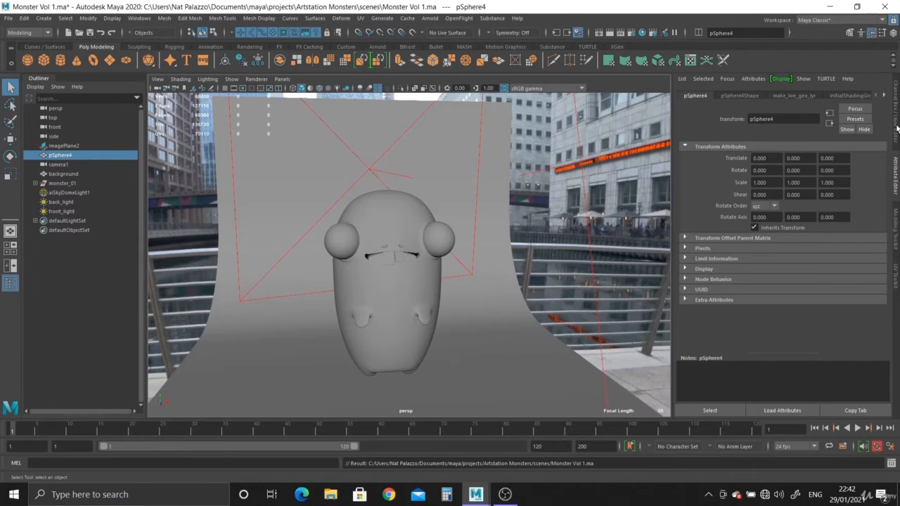
left_click(897, 130)
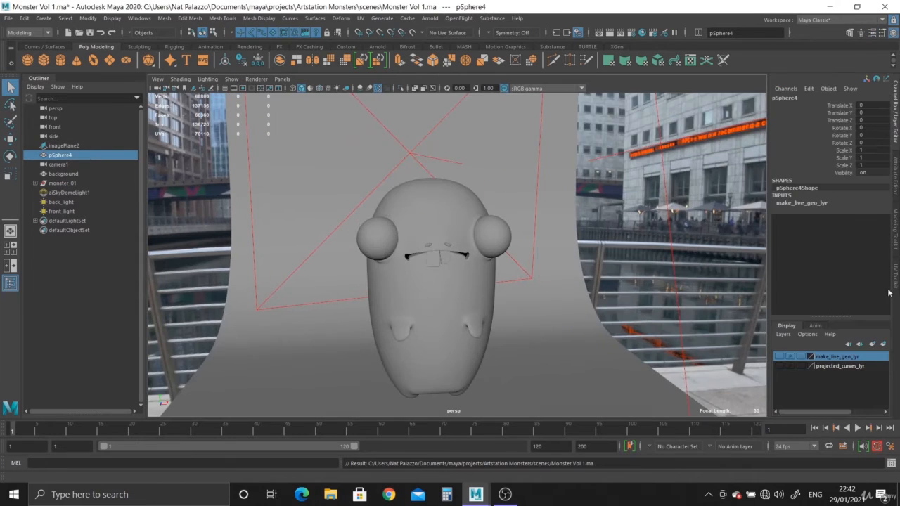
left_click(778, 357)
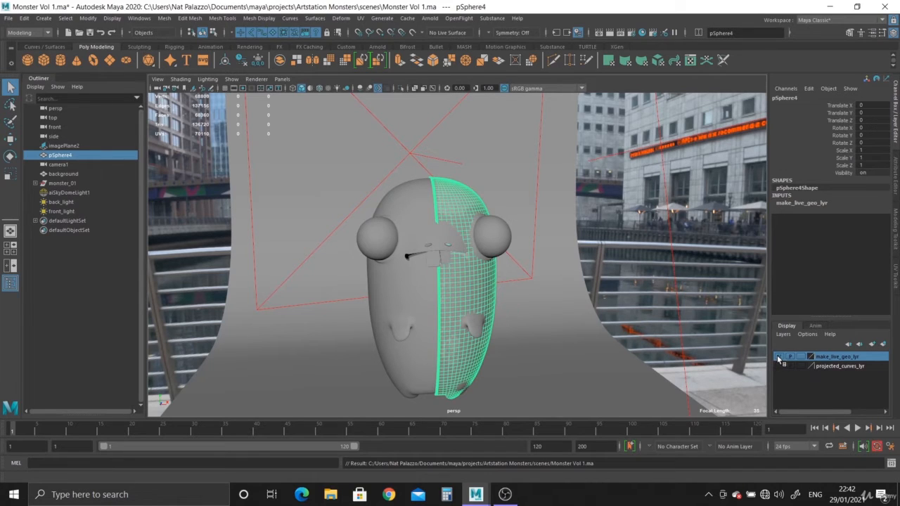
key("Delete")
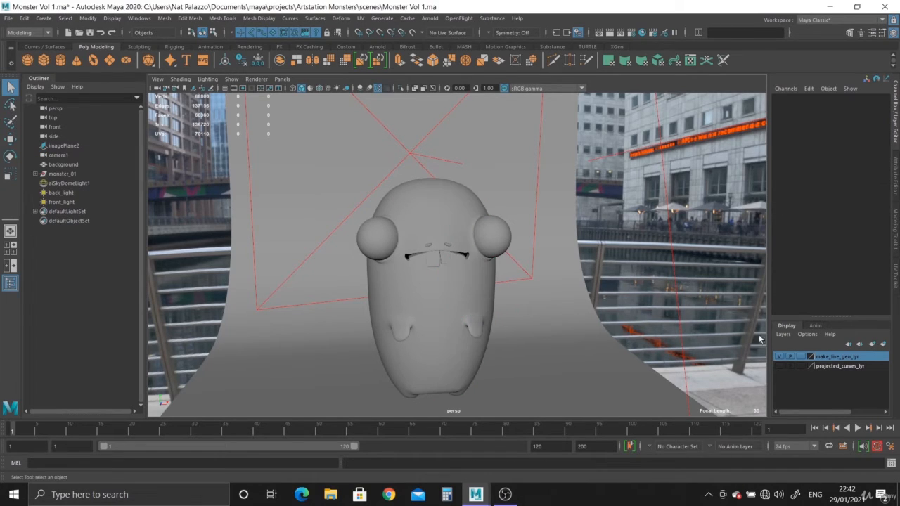
- Delete the make_live_geo_lyr and projected_curves_lyr display layers
right_click(830, 356)
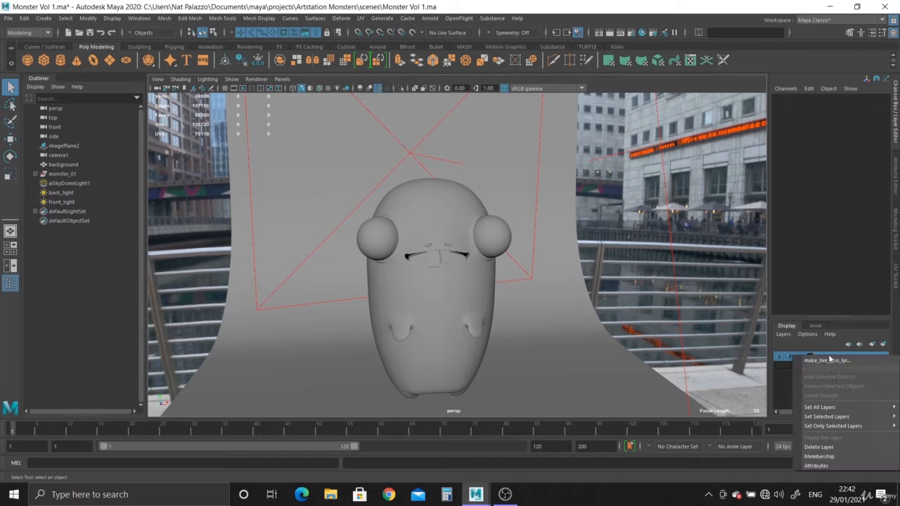
left_click(818, 447)
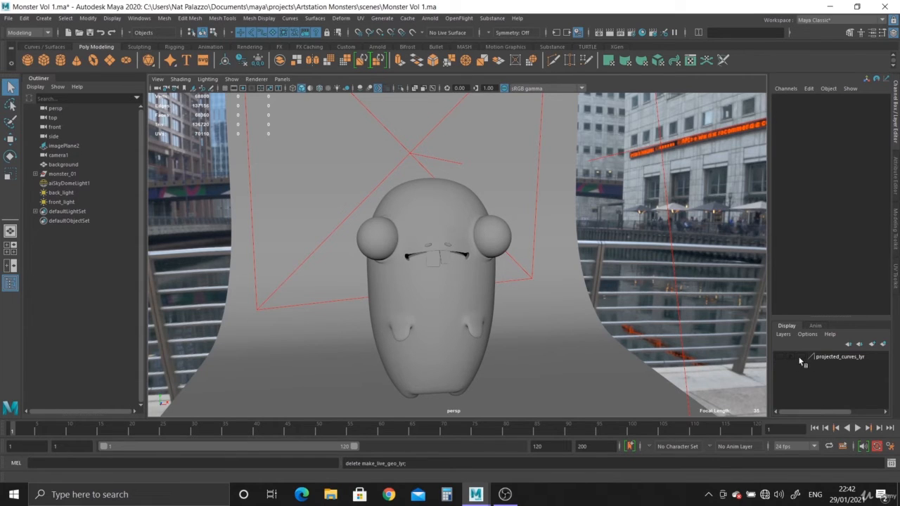
left_click(781, 357)
right_click(836, 358)
left_click(830, 441)
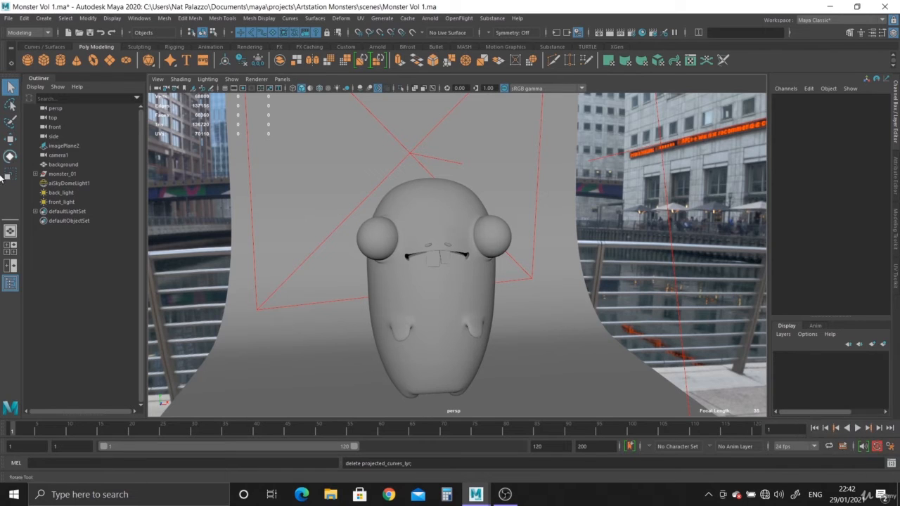
- Check the remaining scene objects one by one, from imagePlane2 through background and monster_01 to the three lights
left_click(60, 156)
left_click(68, 145)
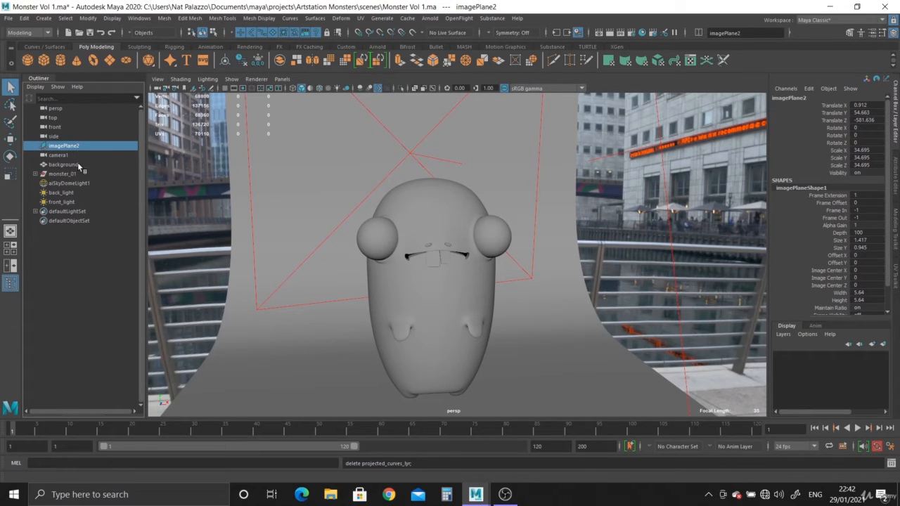
left_click(63, 165)
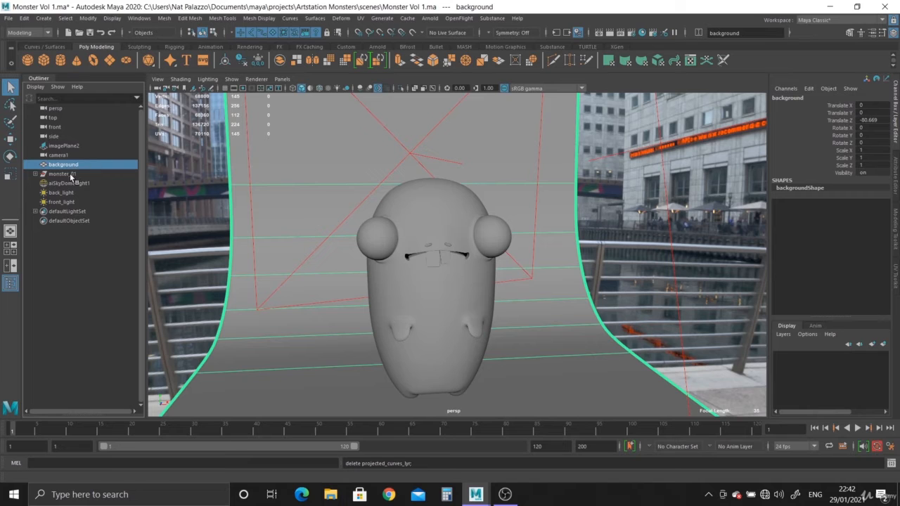
left_click(70, 173)
left_click(69, 183)
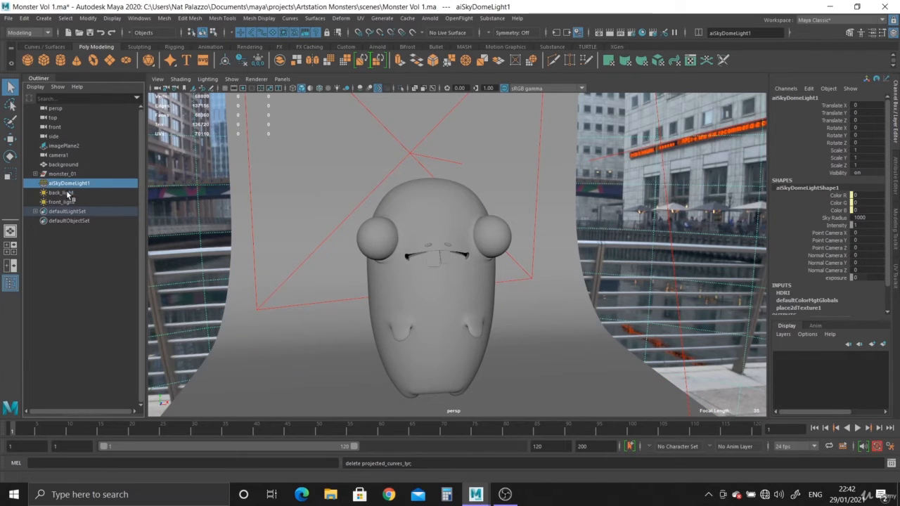
left_click(68, 193)
left_click(70, 203)
- Create a display layer from aiSkyDomeLight1, back_light and front_light and test its visibility
left_click(74, 184)
left_click(71, 193, "shift")
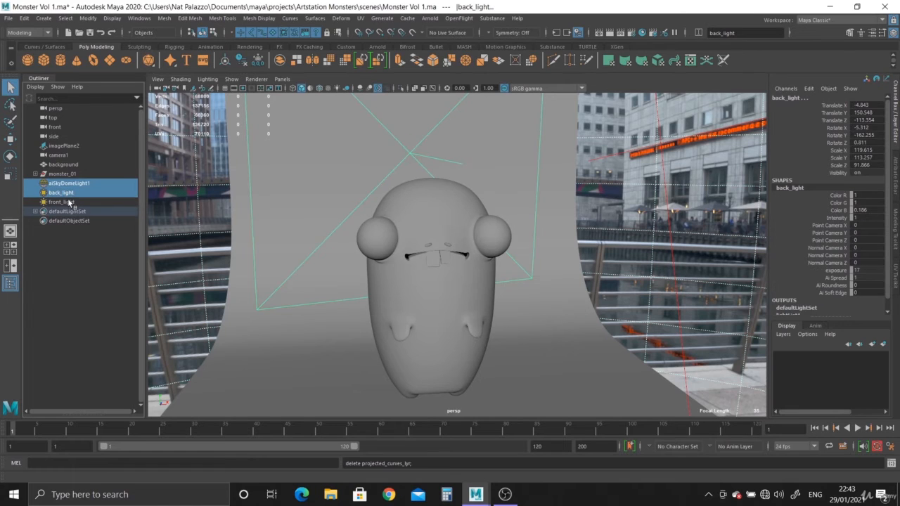
left_click(71, 202, "shift")
left_click(884, 345)
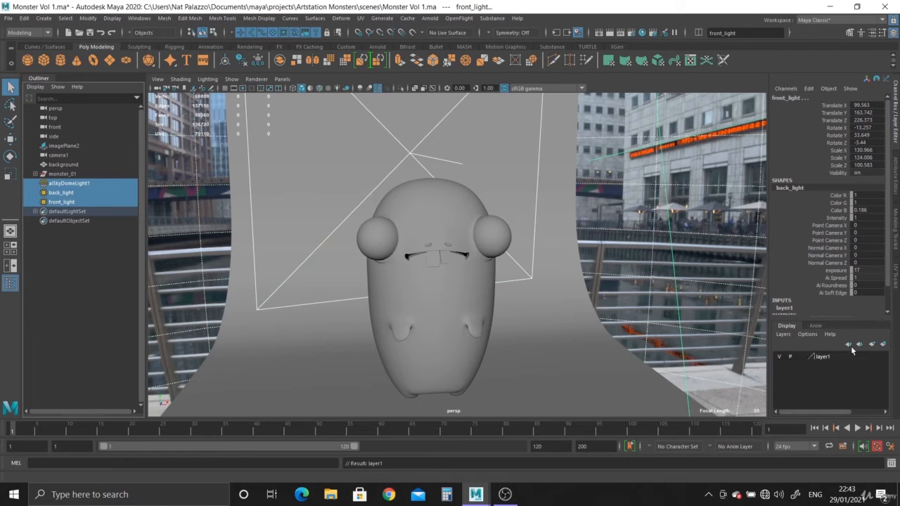
left_click(779, 357)
left_click(779, 357)
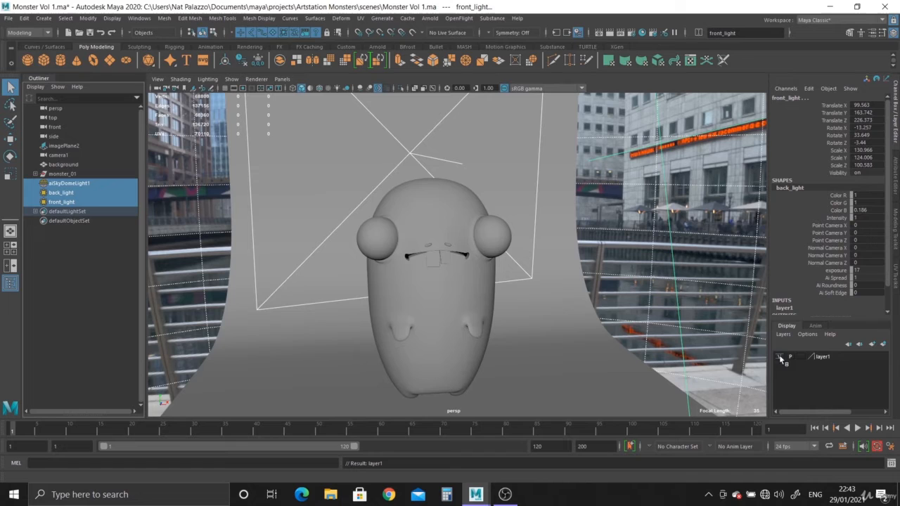
- Rename the new layer lights_lyr, give it a red color and set it to Reference
double_click(828, 356)
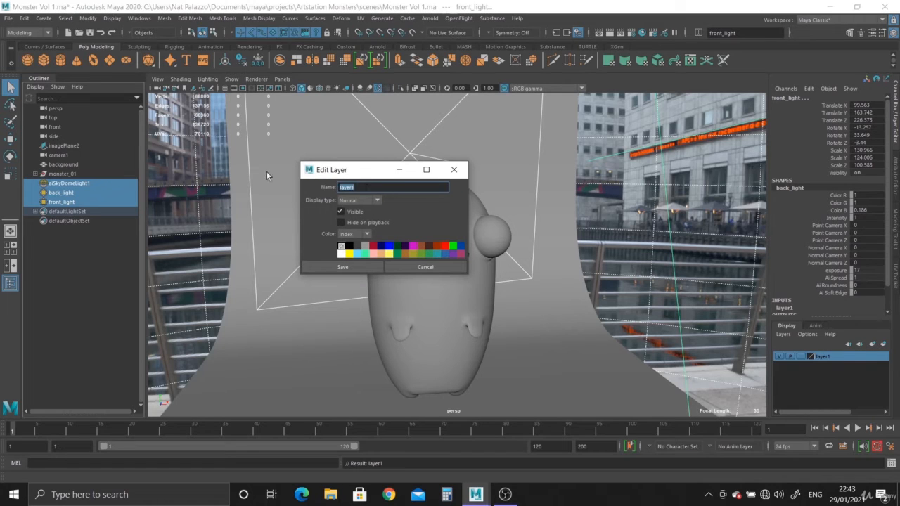
type("ligths")
key("BackSpace")
key("BackSpace")
type("hts_lyr")
left_click(445, 245)
left_click(344, 268)
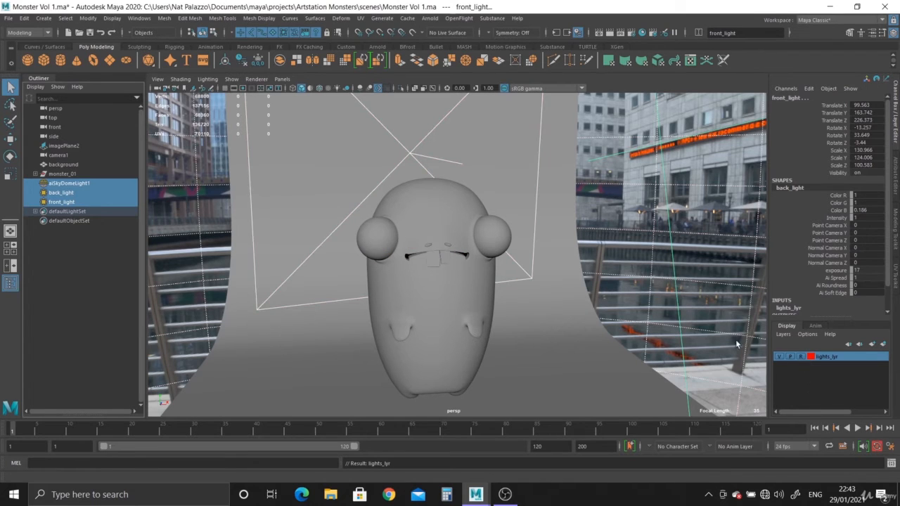
- Try to select the lights in the perspective view to check the lights_lyr lock
left_click(643, 224)
left_click_drag(619, 175, 694, 286)
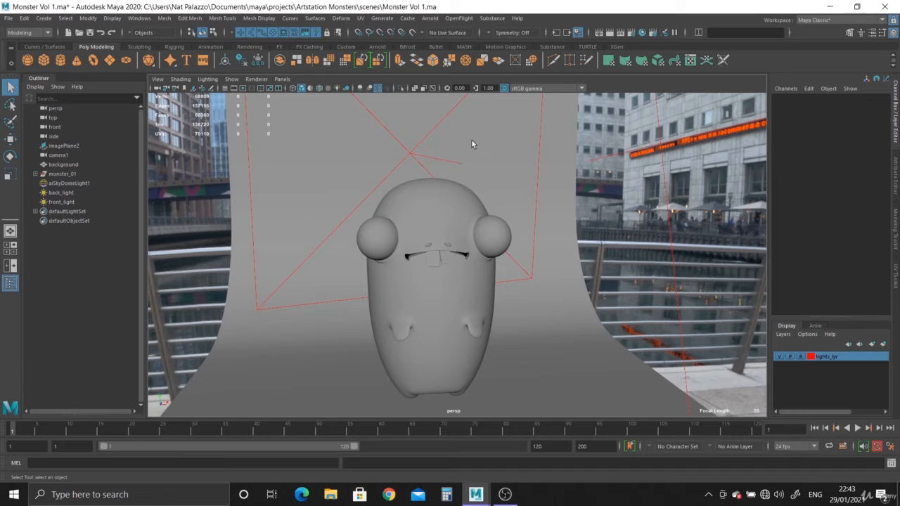
left_click_drag(577, 150, 484, 208)
left_click_drag(651, 197, 723, 295)
- Create a display layer from monster_01 and background and test its visibility
left_click(67, 176)
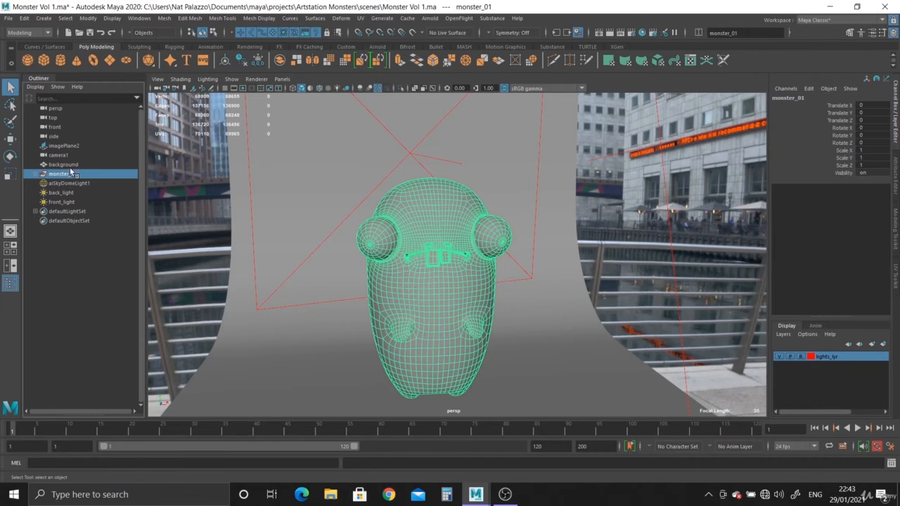
left_click(71, 165, "ctrl")
left_click(883, 344)
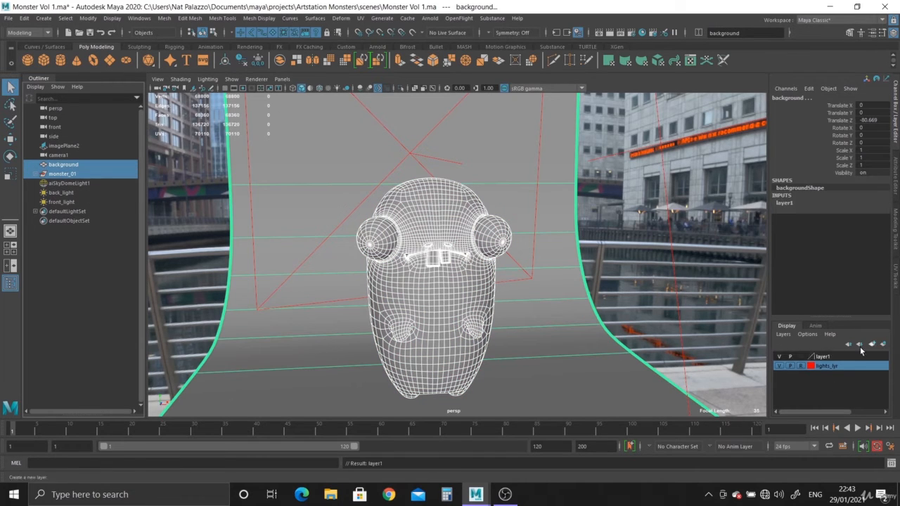
left_click(779, 356)
left_click(779, 356)
- Rename the new layer geometry_lyr, set it to Reference and clear the selection
double_click(823, 356)
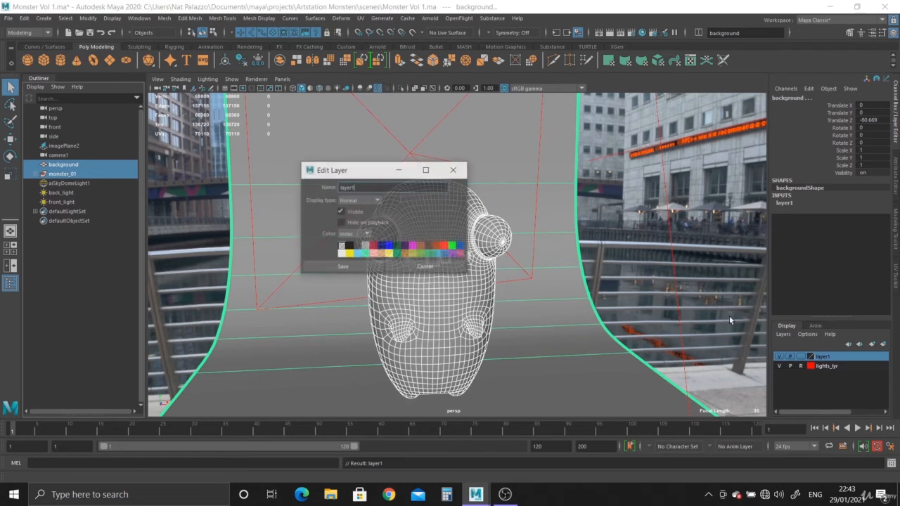
left_click_drag(384, 188, 315, 187)
type("g")
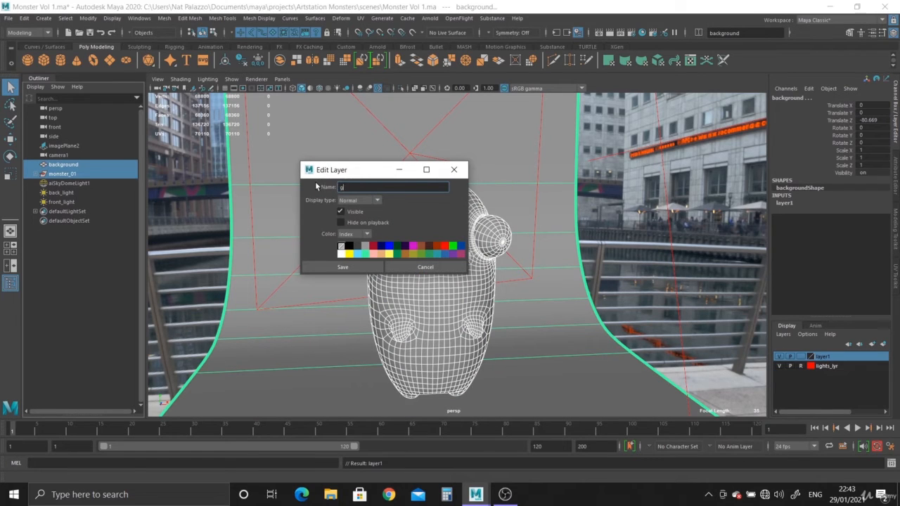
type("eometry_lyr")
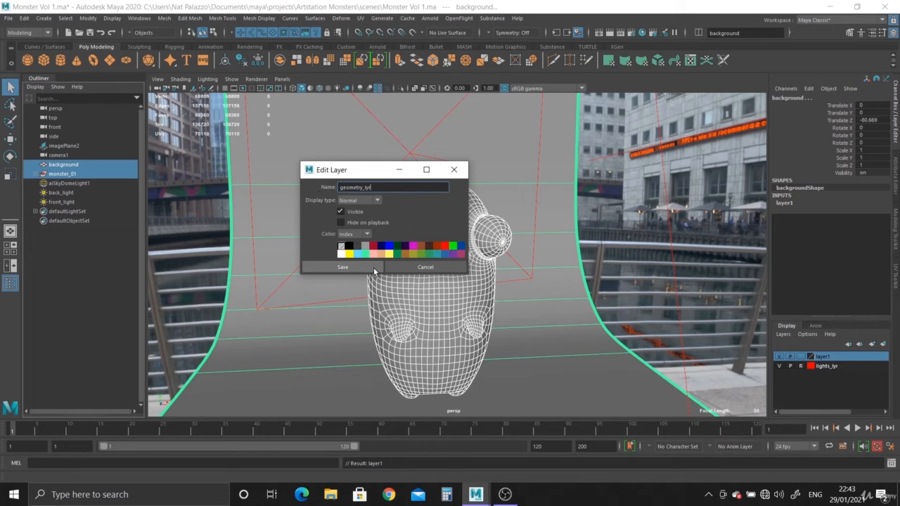
left_click(343, 268)
left_click(800, 358)
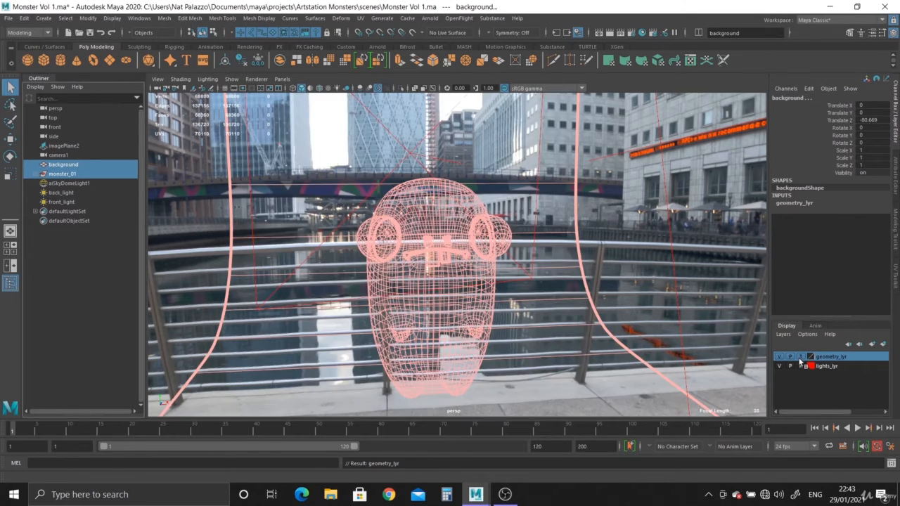
left_click(800, 357)
left_click(684, 318)
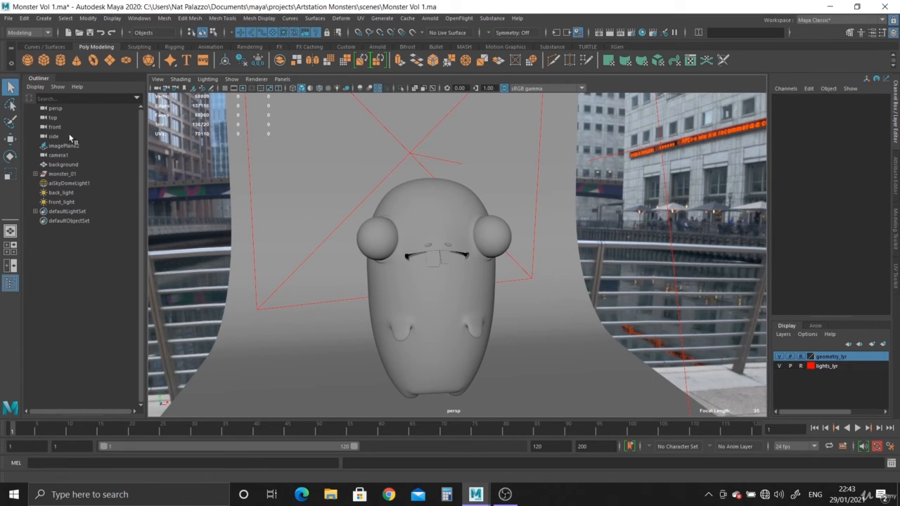
- Collapse the Outliner and maximize the camera1 view
left_click(41, 76)
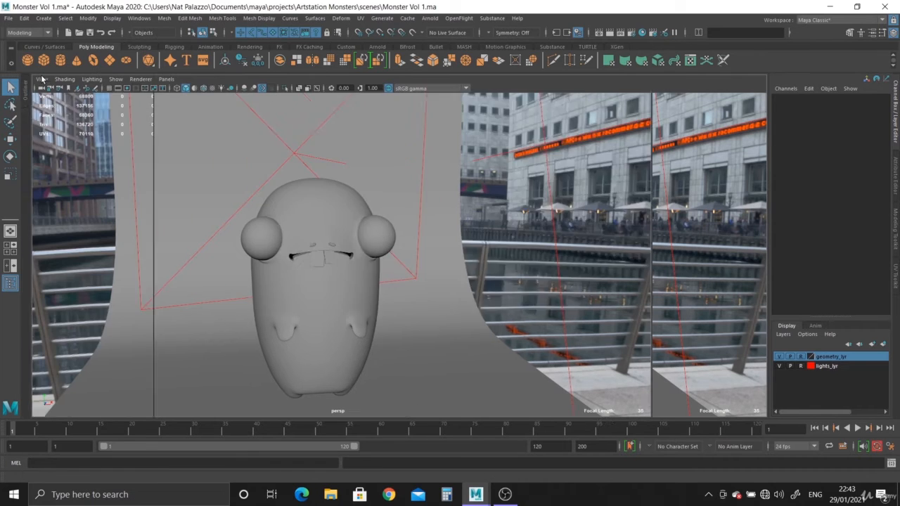
key("space")
key("space")
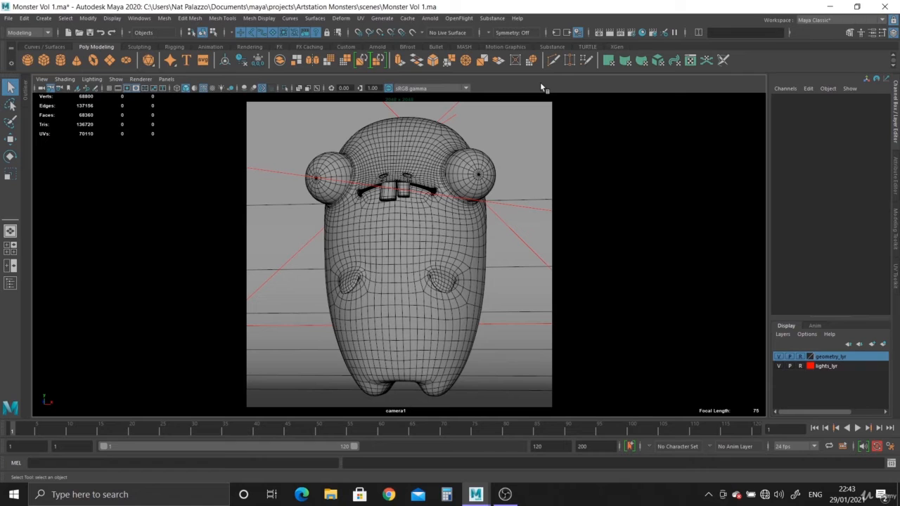
- Set geometry_lyr back to normal and apply smooth mesh preview to the whole monster_01 group
left_click(801, 358)
left_click(424, 293)
key("Up")
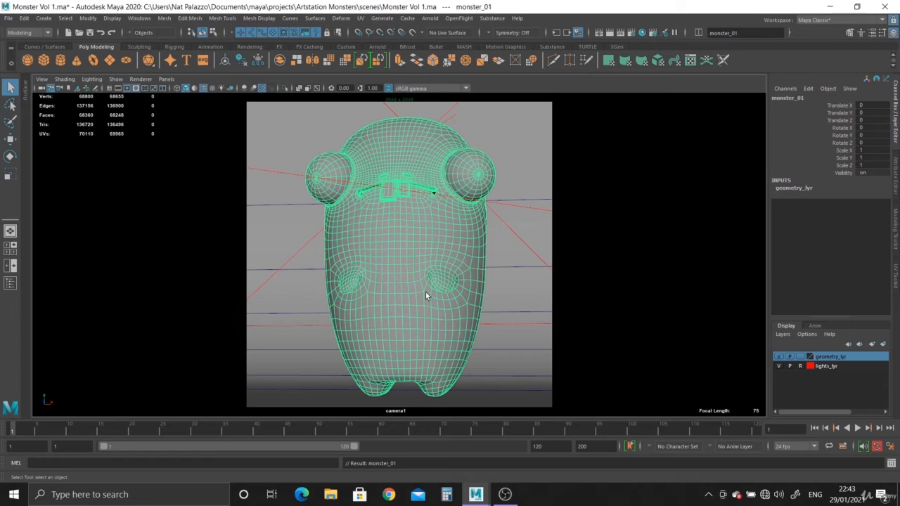
key("3")
left_click(512, 292)
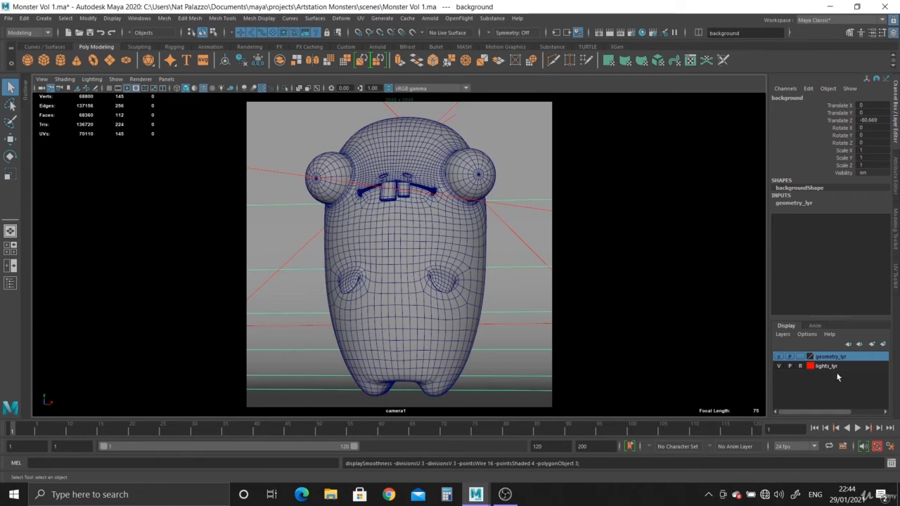
- Set geometry_lyr to Reference again and clear the selection
left_click(800, 357)
left_click(800, 356)
left_click(673, 366)
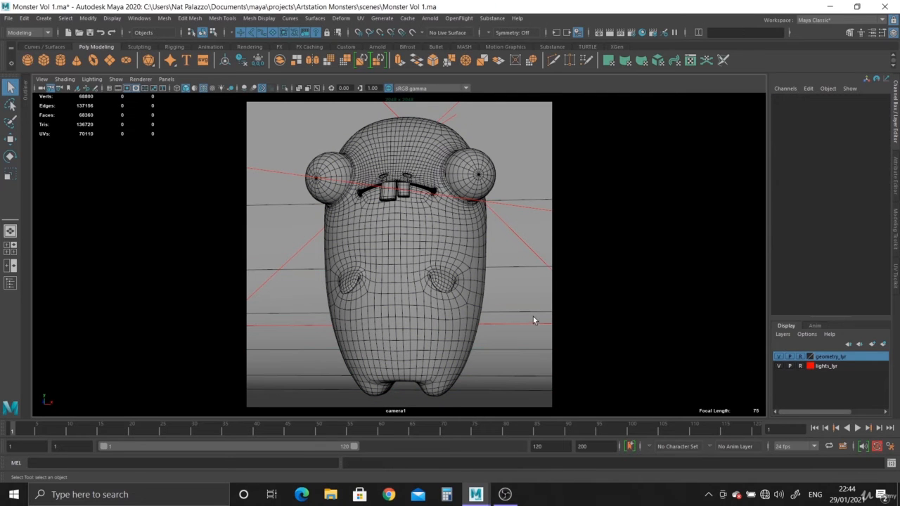
- Inspect imagePlane2 and the side camera in the perspective view, and return to the maximized camera1 view
left_click(325, 180)
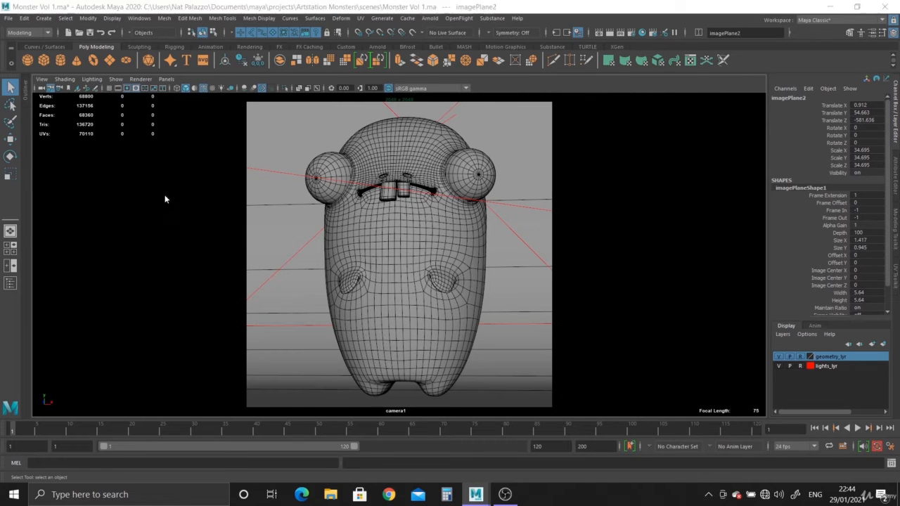
key("space")
key("space")
scroll(275, 188, "down", 6)
left_click_drag(257, 223, 387, 219, "alt")
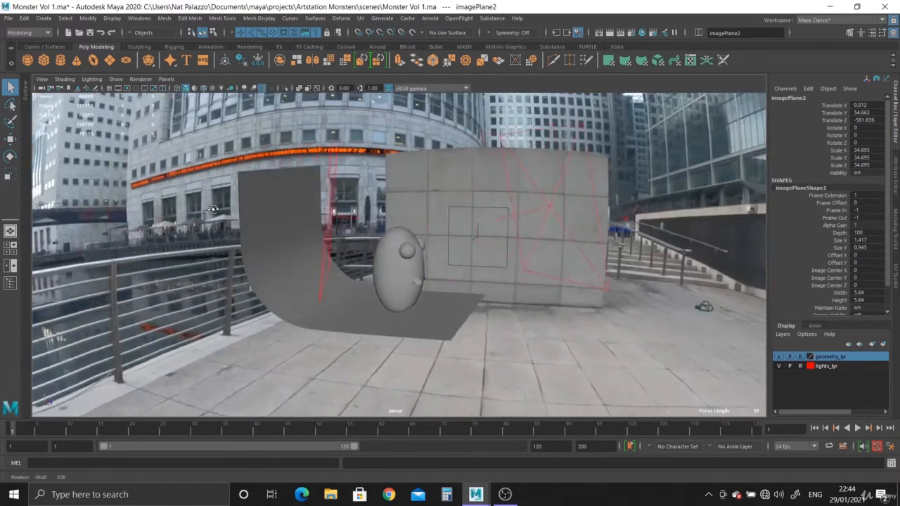
key("space")
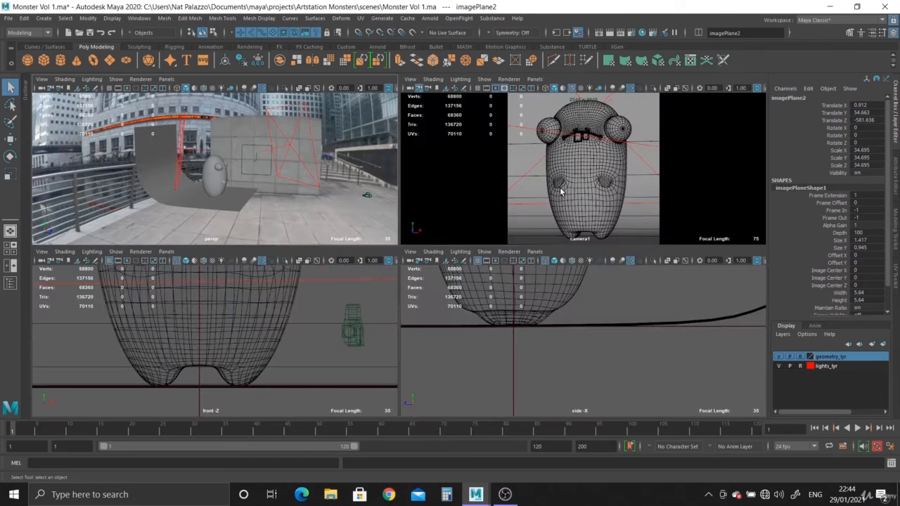
key("space")
key("space")
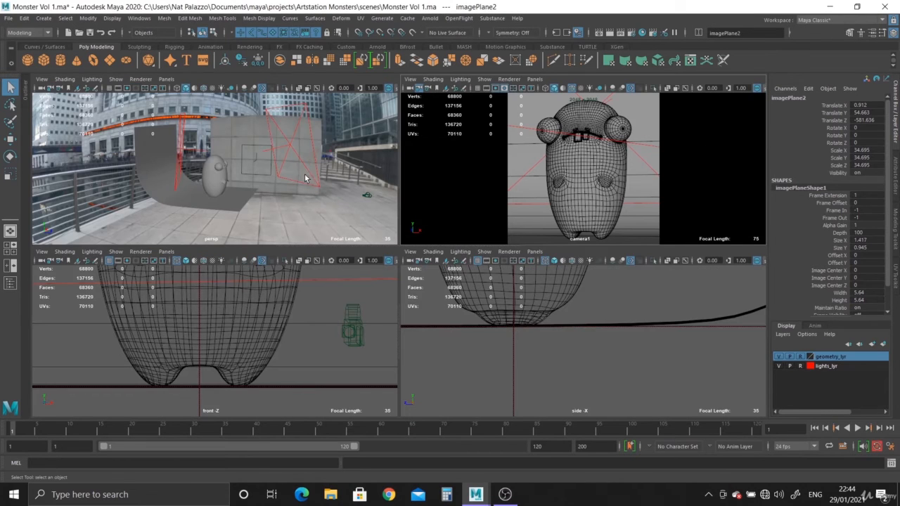
left_click(247, 152)
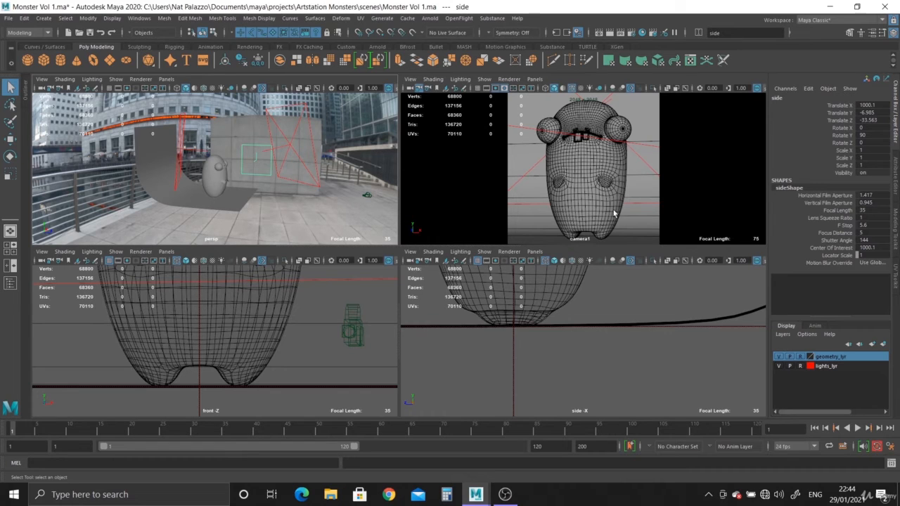
key("space")
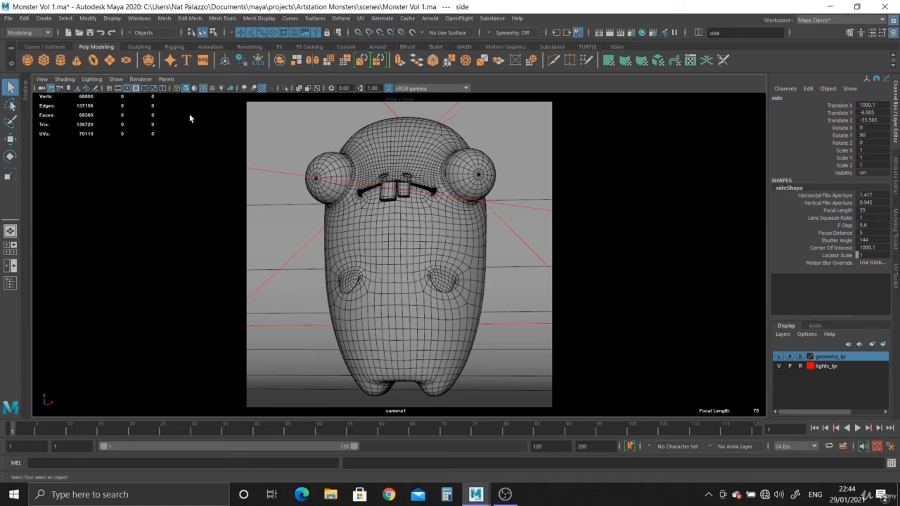
- Hide image planes in the camera1 view and clear the selection
left_click(116, 79)
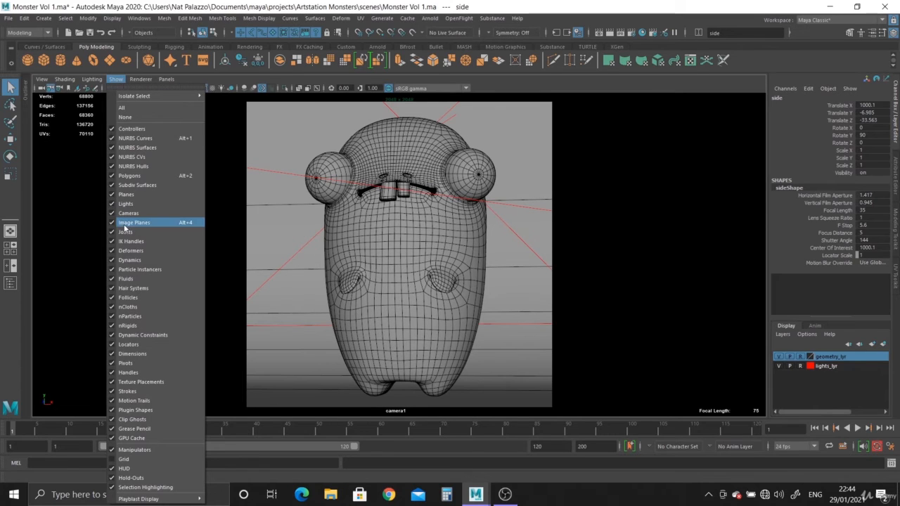
left_click(123, 224)
left_click(502, 265)
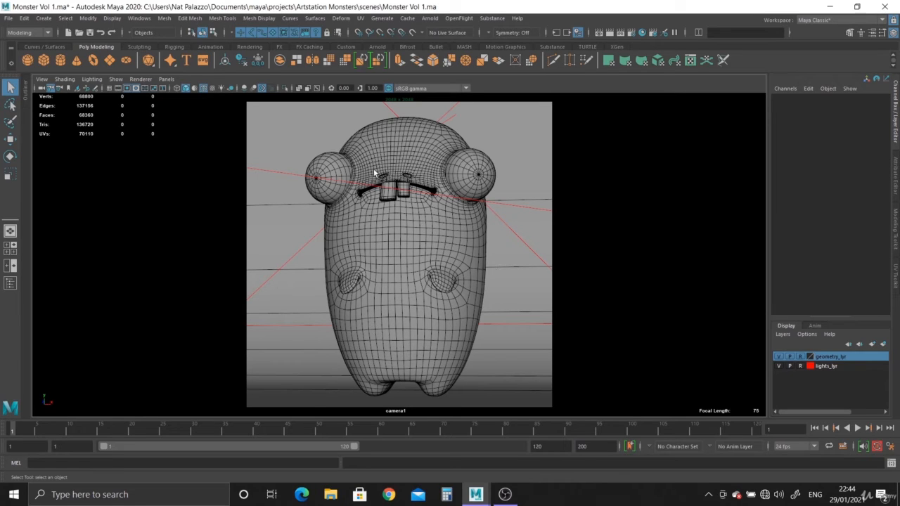
- Review the Arnold sampling values, renderable camera and image size in the render settings, and close them
left_click(631, 32)
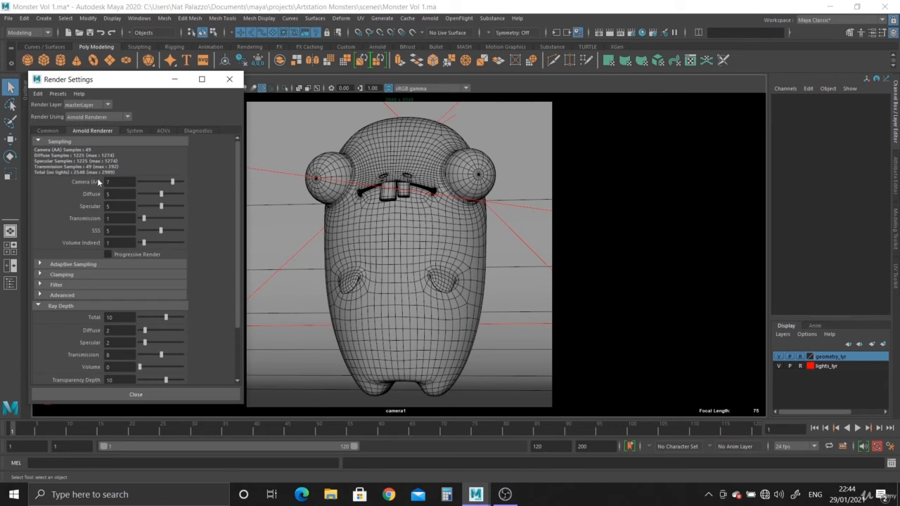
left_click(48, 132)
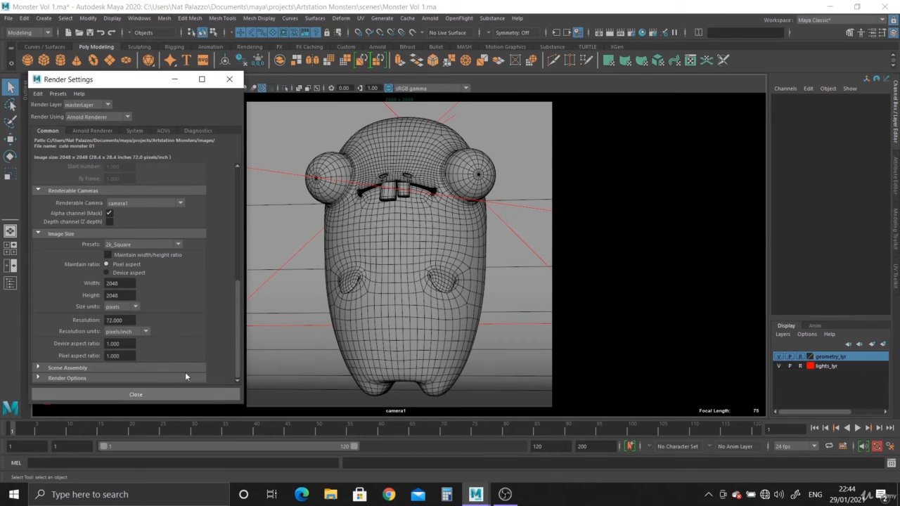
left_click(204, 393)
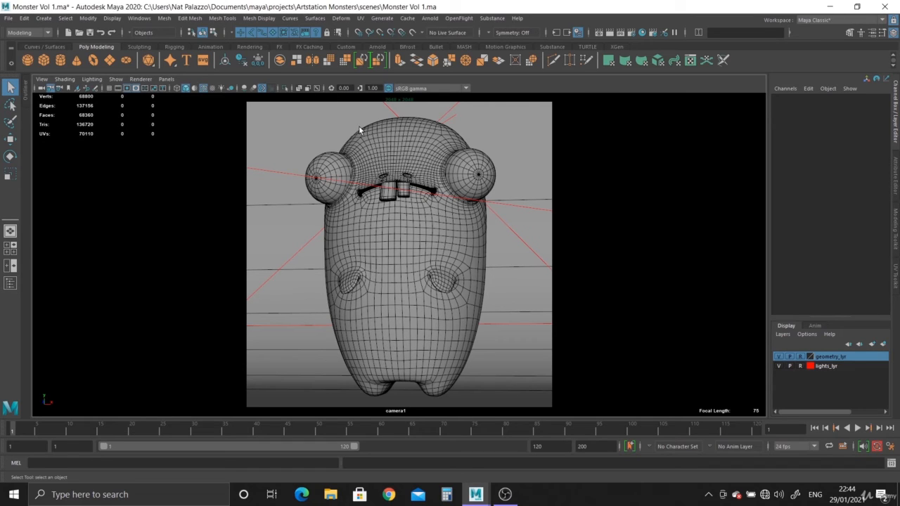
- Switch to the Rendering menu set and choose camera1 as the current camera in the Render Sequence options
left_click(28, 32)
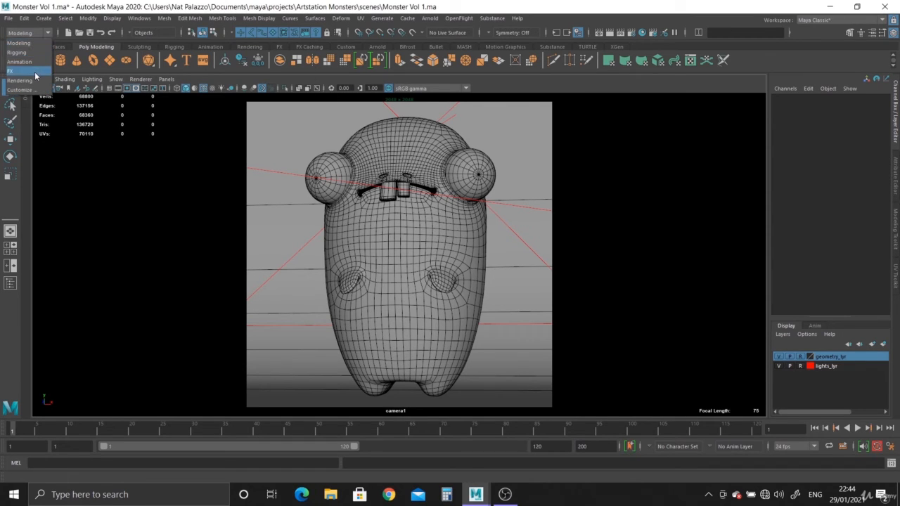
left_click(28, 80)
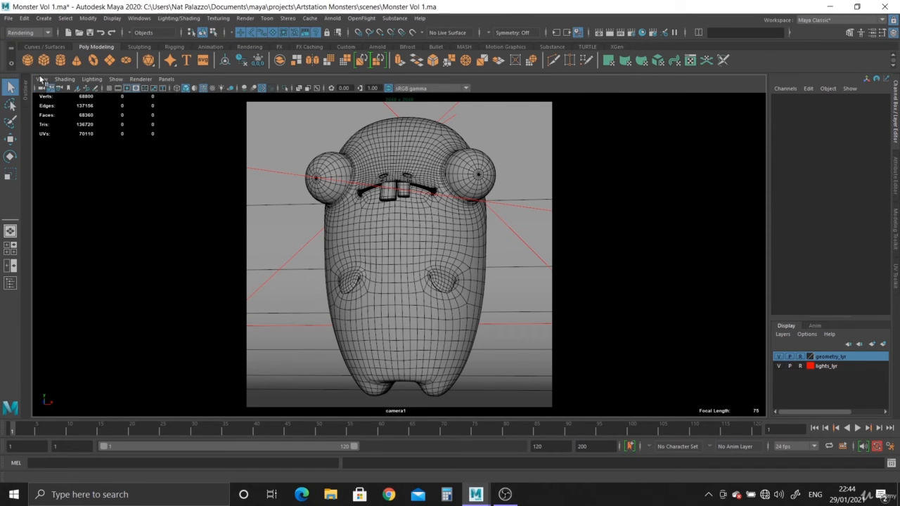
left_click(244, 19)
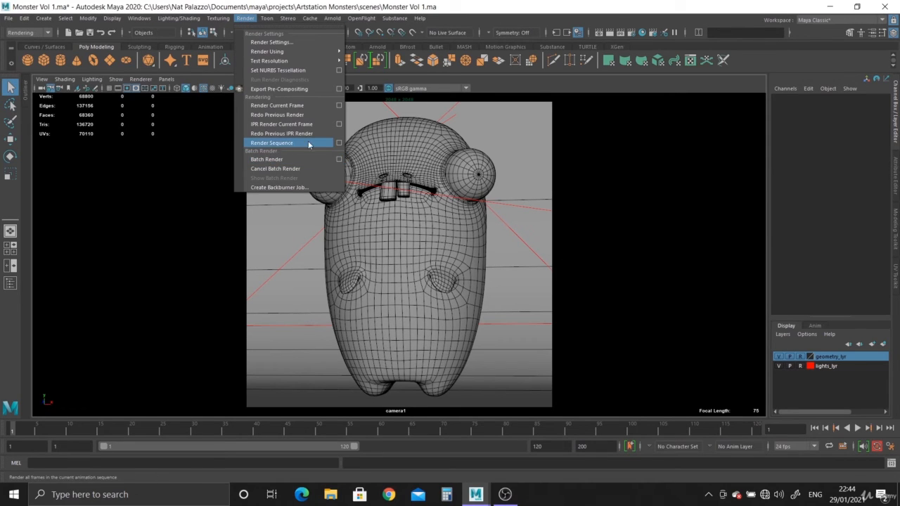
left_click(339, 143)
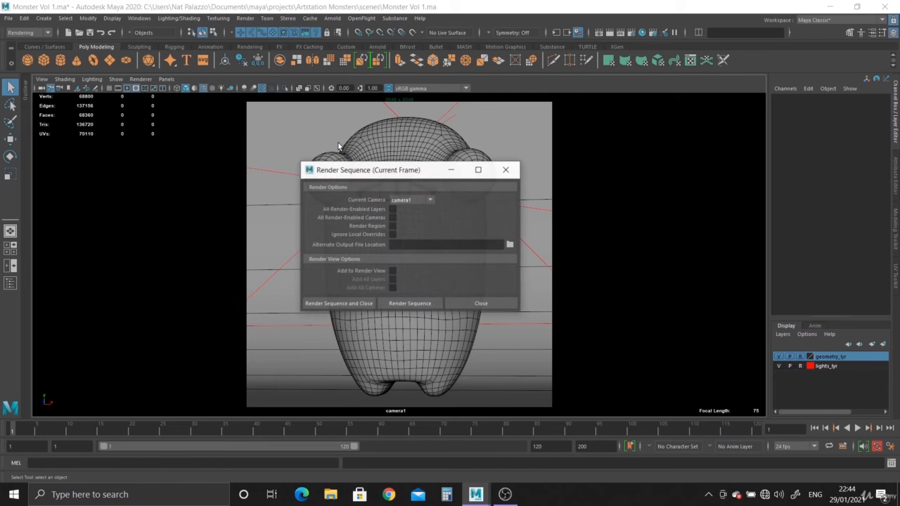
left_click(419, 200)
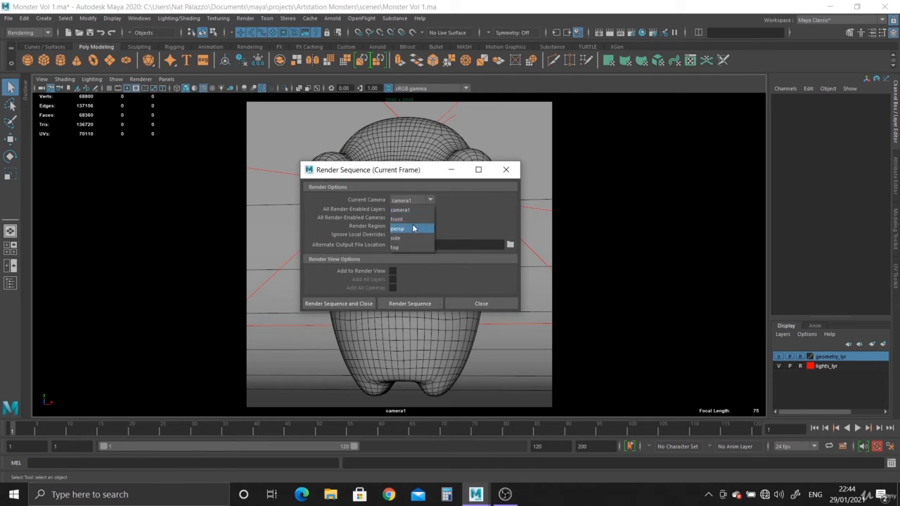
left_click(414, 228)
left_click(431, 200)
left_click(427, 209)
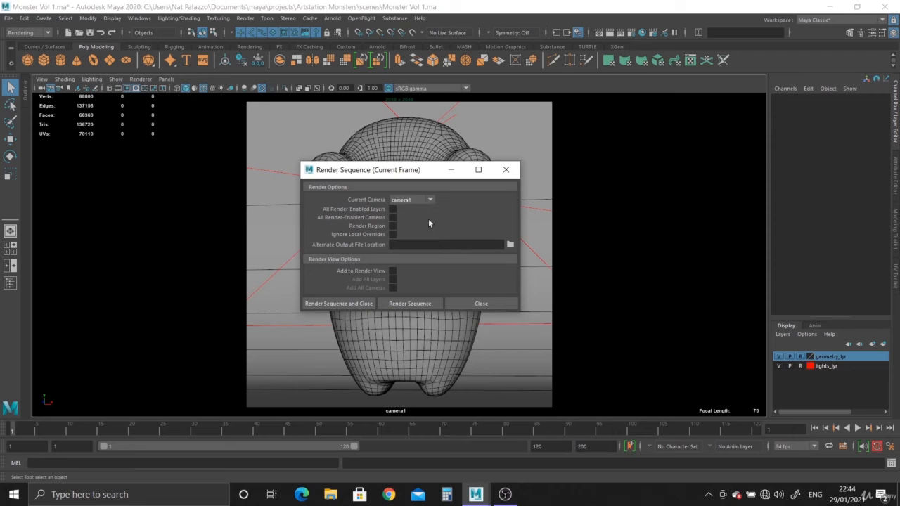
left_click(488, 304)
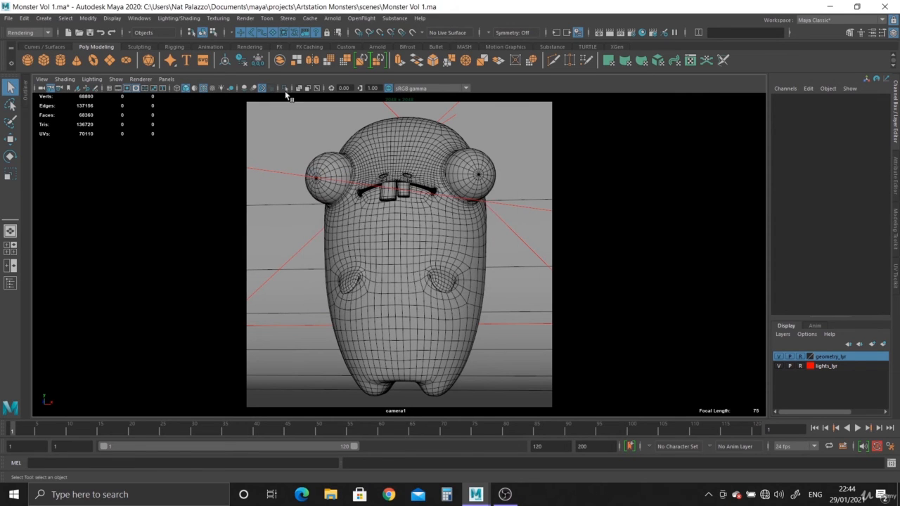
- Start the Render Sequence to output the final monster image with Arnold
left_click(243, 19)
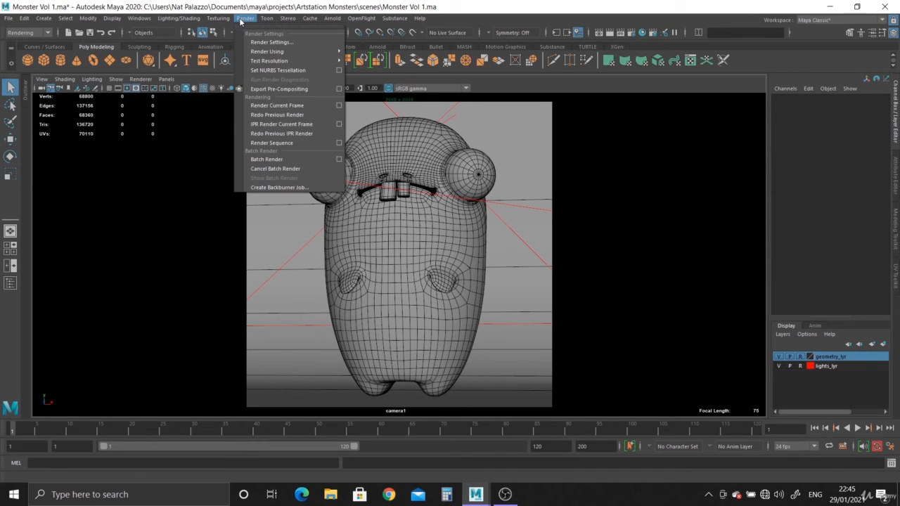
left_click(281, 144)
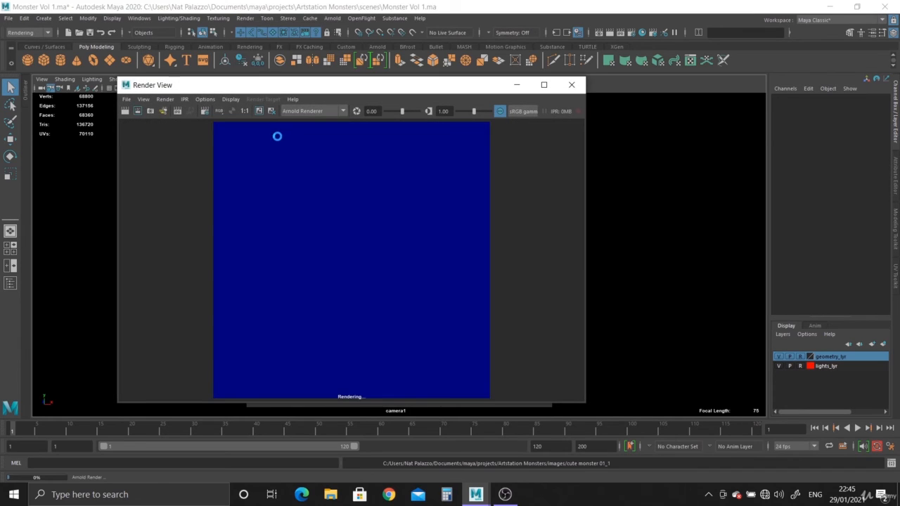